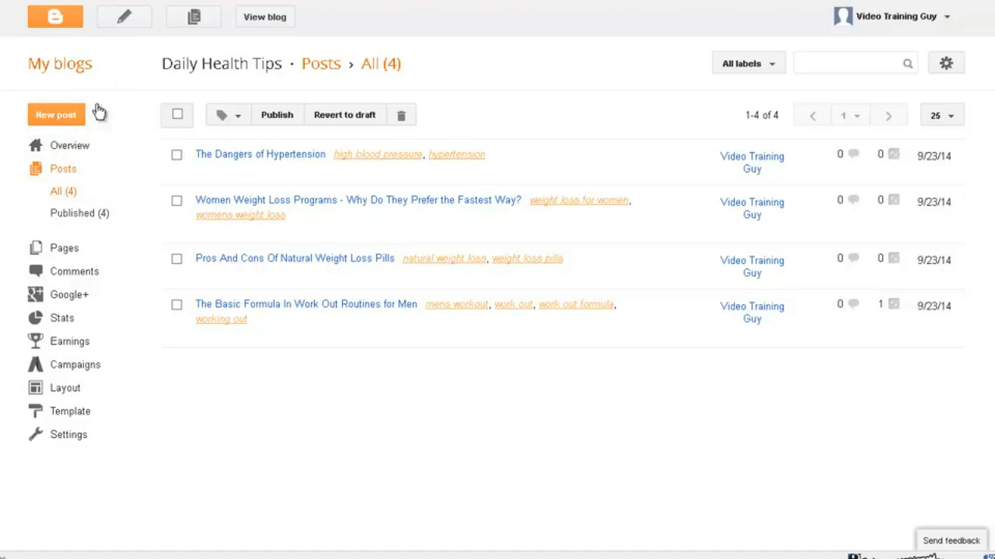
Step: View the live Daily Health Tips blog
mouse_move(584, 348)
left_click(272, 24)
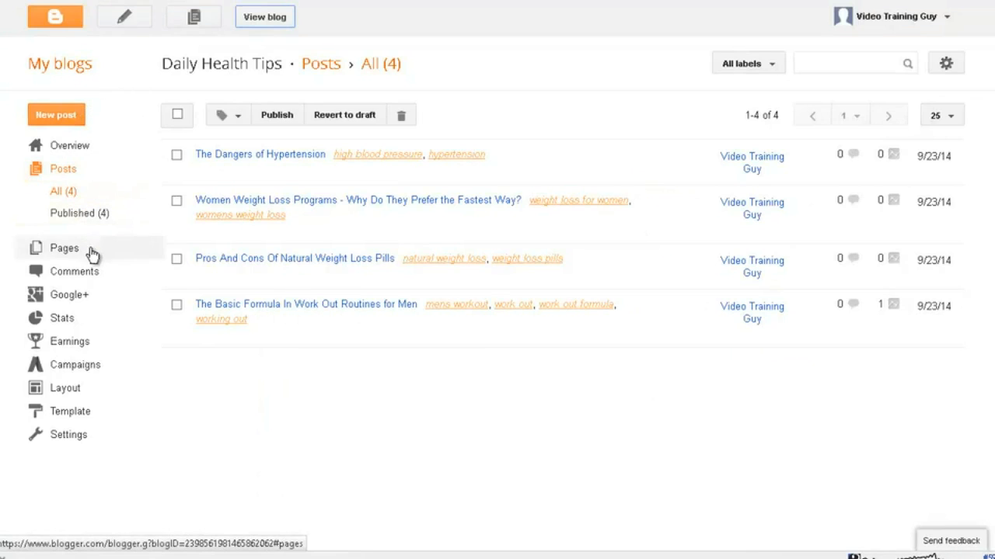
Step: Open the blog's layout and choose the Labels gadget for the sidebar above About Me
left_click(67, 388)
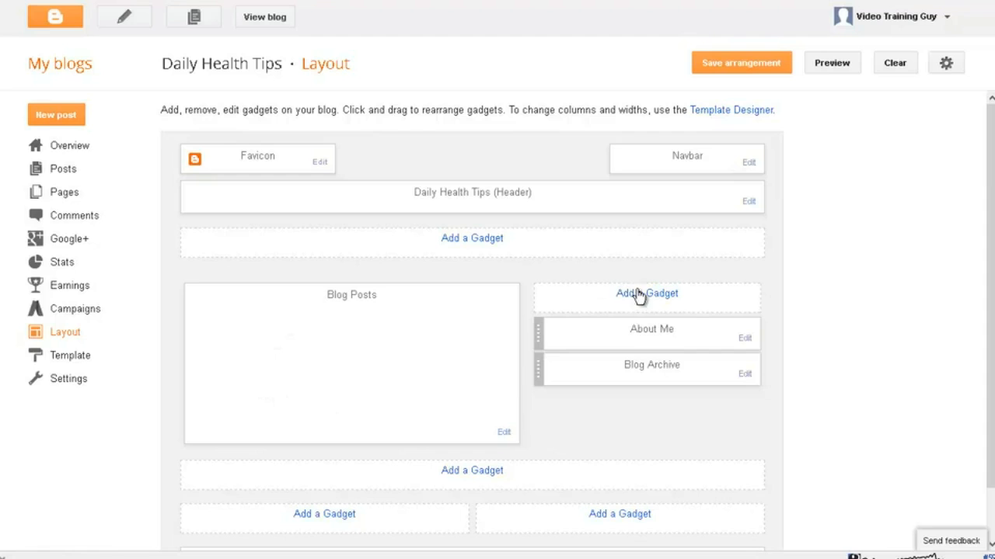
left_click(645, 299)
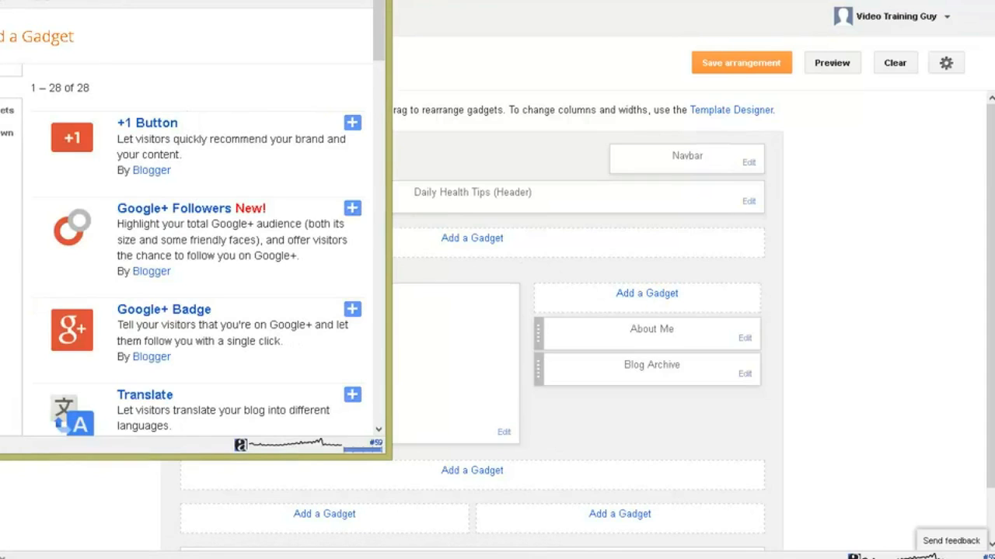
left_click_drag(120, 2, 233, 35)
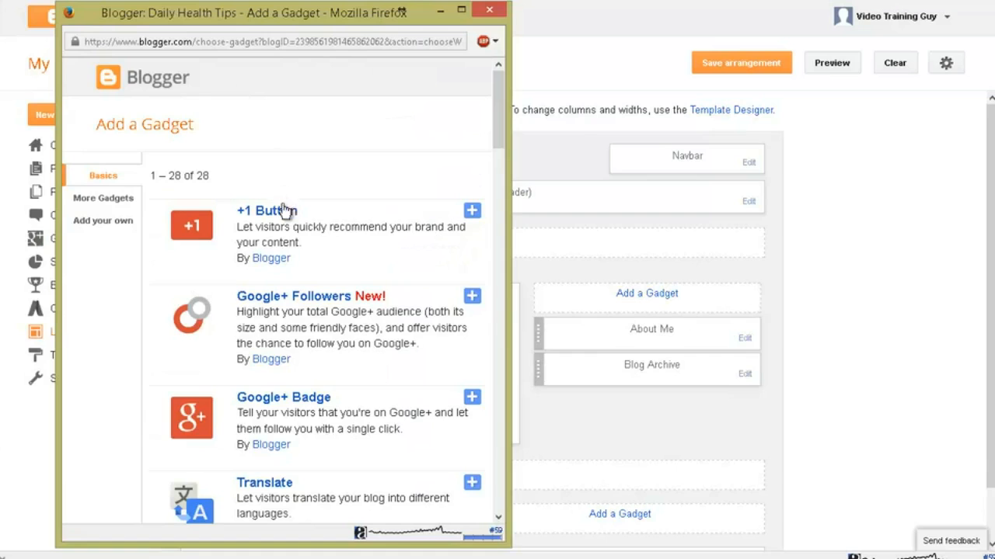
scroll(279, 217, "down", 5)
scroll(308, 229, "down", 8)
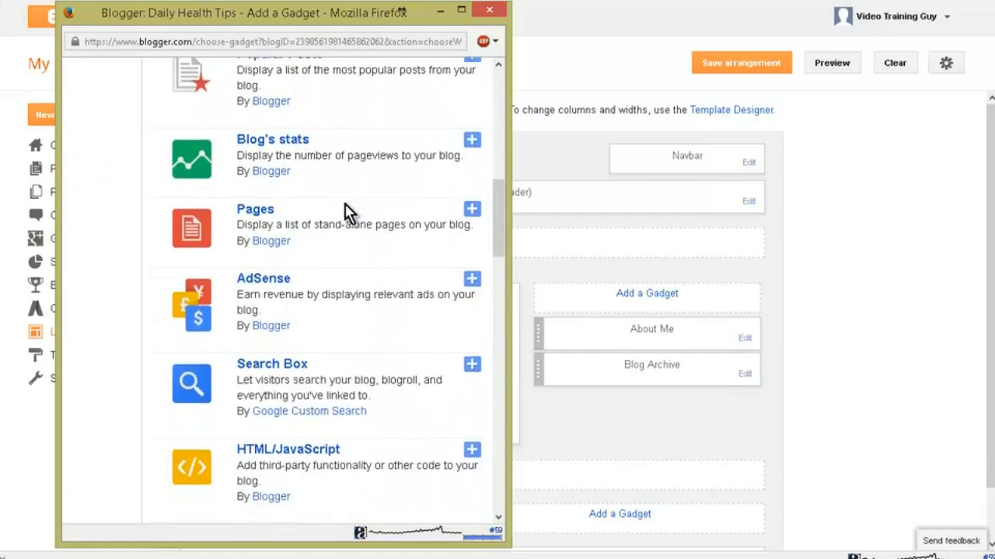
scroll(350, 212, "down", 5)
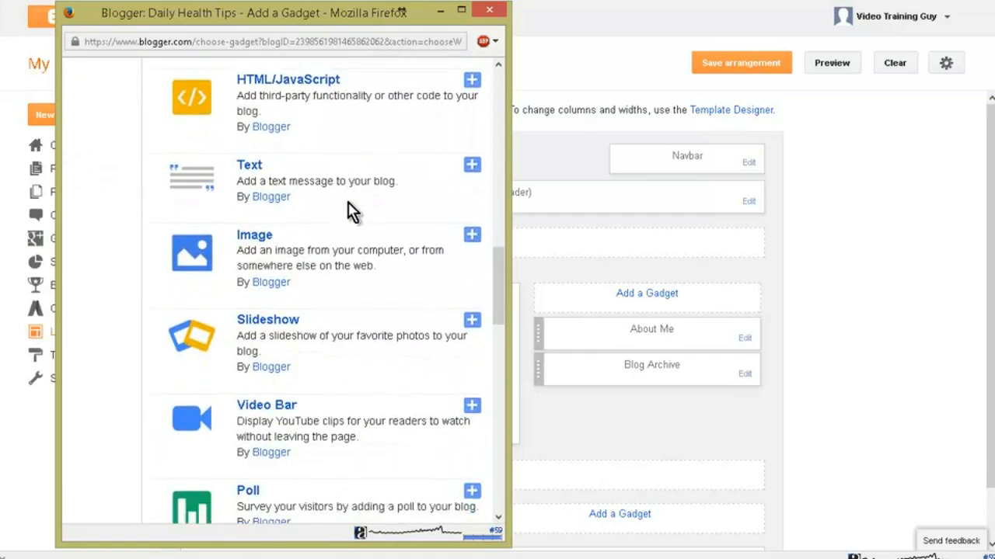
scroll(349, 212, "down", 5)
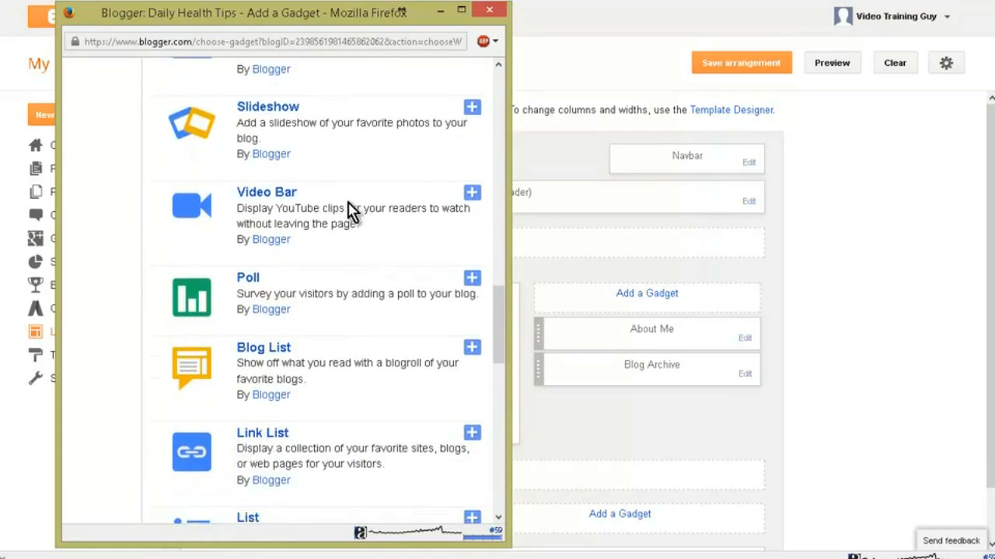
scroll(350, 212, "down", 3)
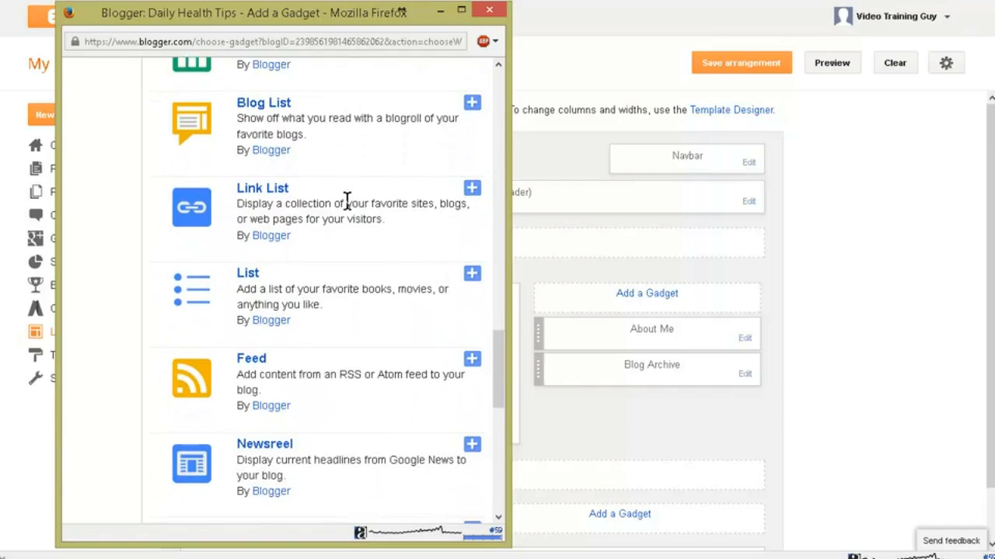
scroll(348, 200, "down", 2)
scroll(347, 200, "up", 2)
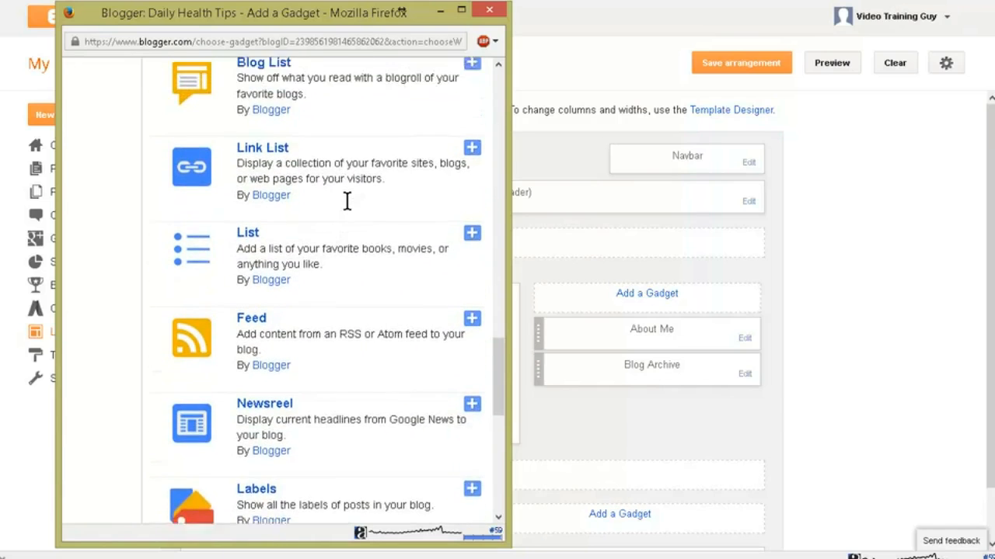
scroll(347, 200, "down", 2)
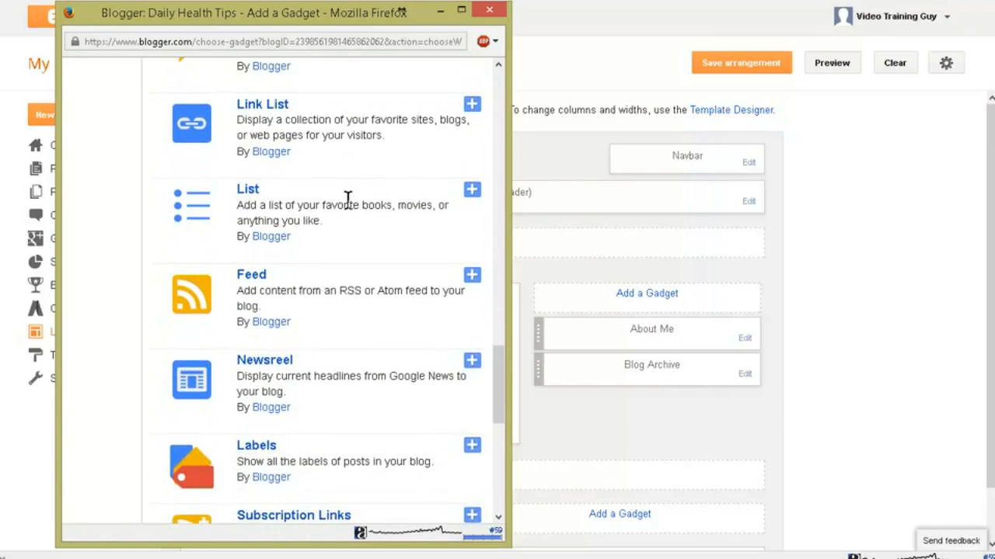
scroll(347, 200, "down", 5)
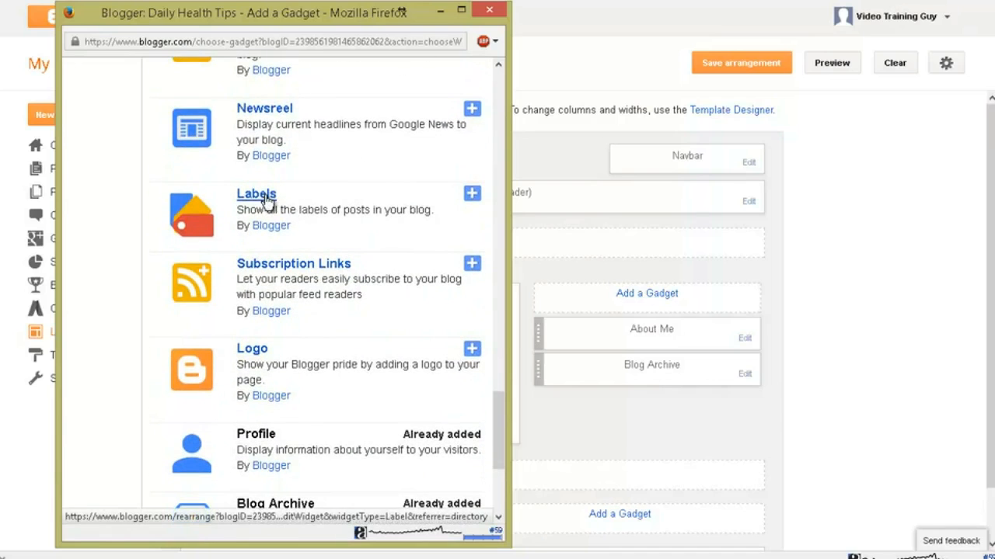
left_click(471, 195)
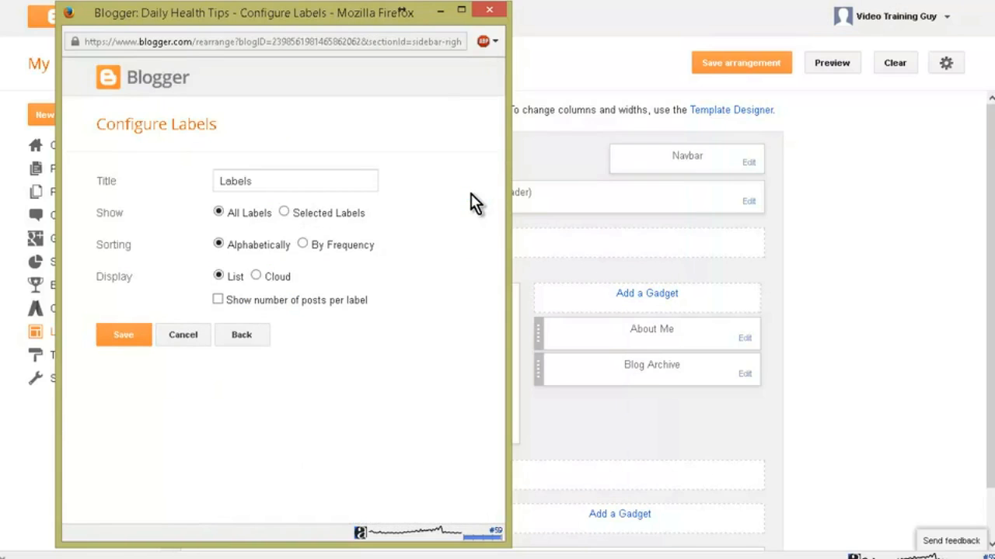
Step: Title the Labels gadget "Article Subjects", set its display to Cloud, and save it
left_click_drag(259, 178, 206, 178)
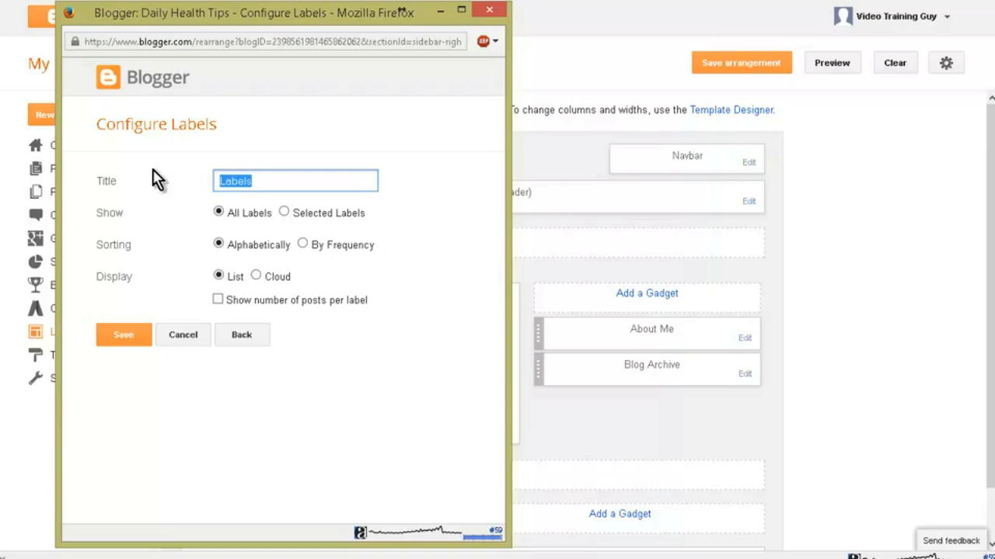
key("BackSpace")
type("More")
key("BackSpace")
key("BackSpace")
key("BackSpace")
key("BackSpace")
key("BackSpace")
type("Article Su")
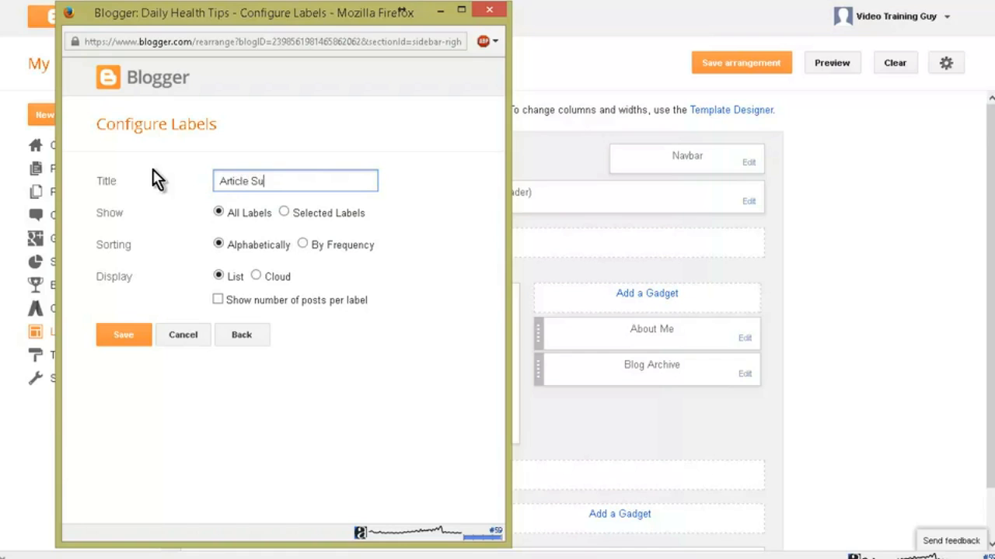
type("bjects")
left_click(257, 276)
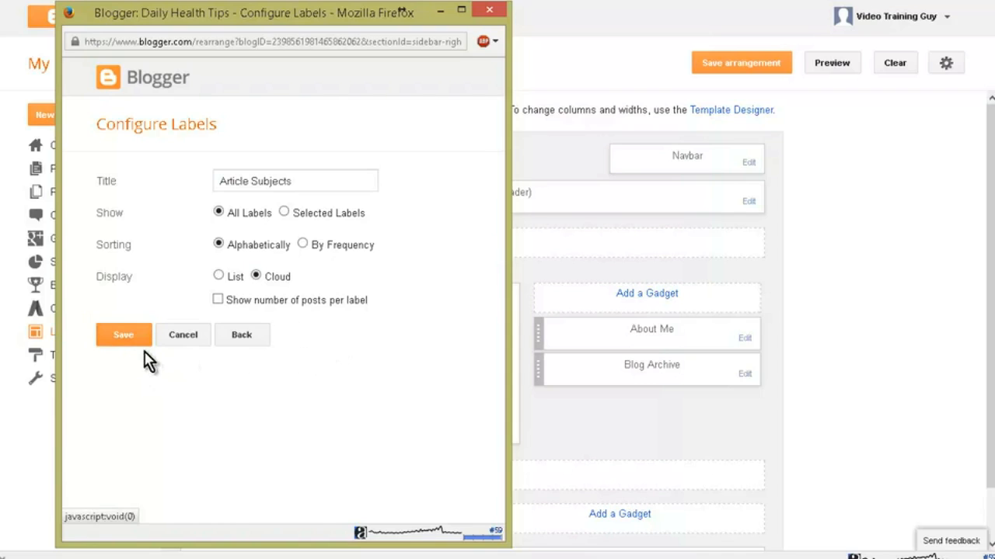
left_click(127, 335)
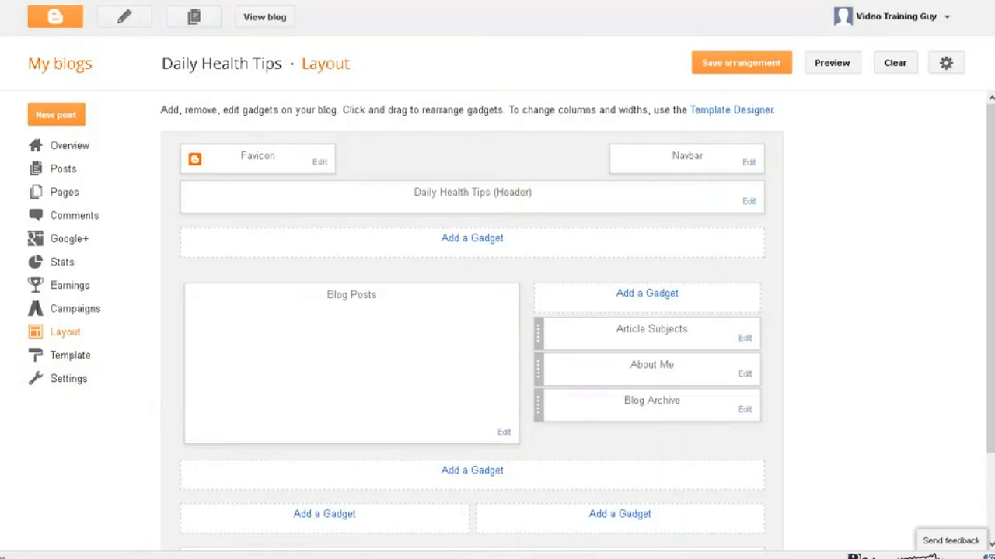
Step: Remove the About Me gadget from the blog's sidebar
left_click(745, 376)
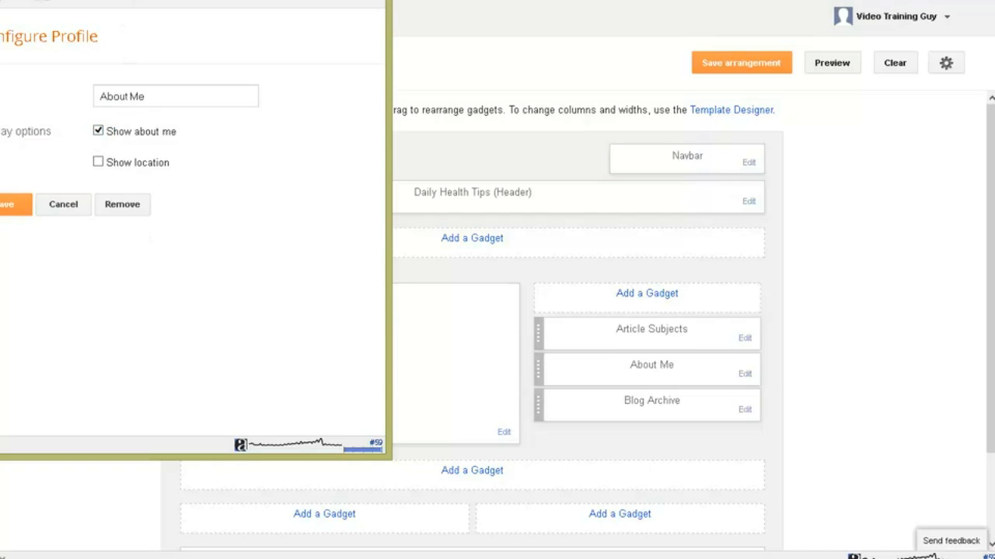
left_click_drag(114, 0, 215, 28)
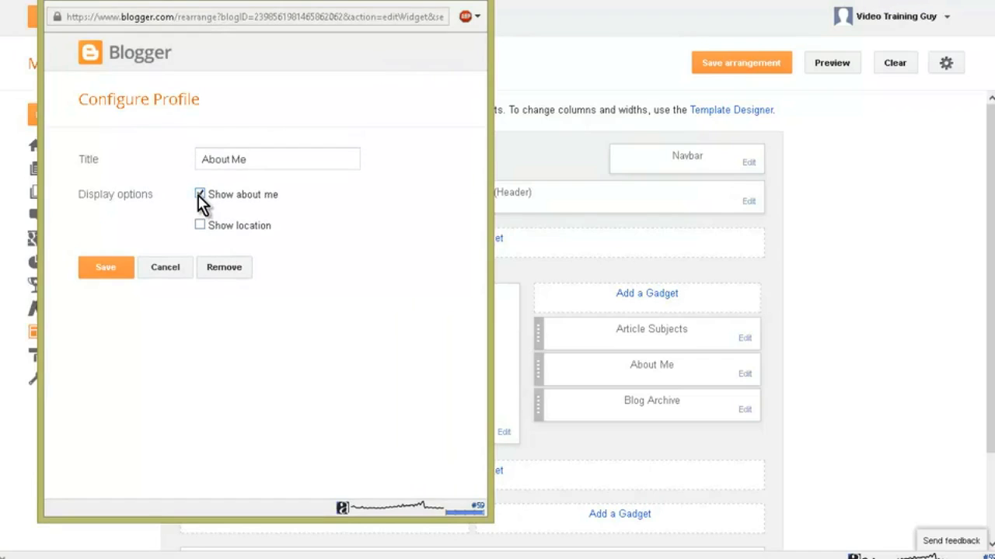
left_click(229, 280)
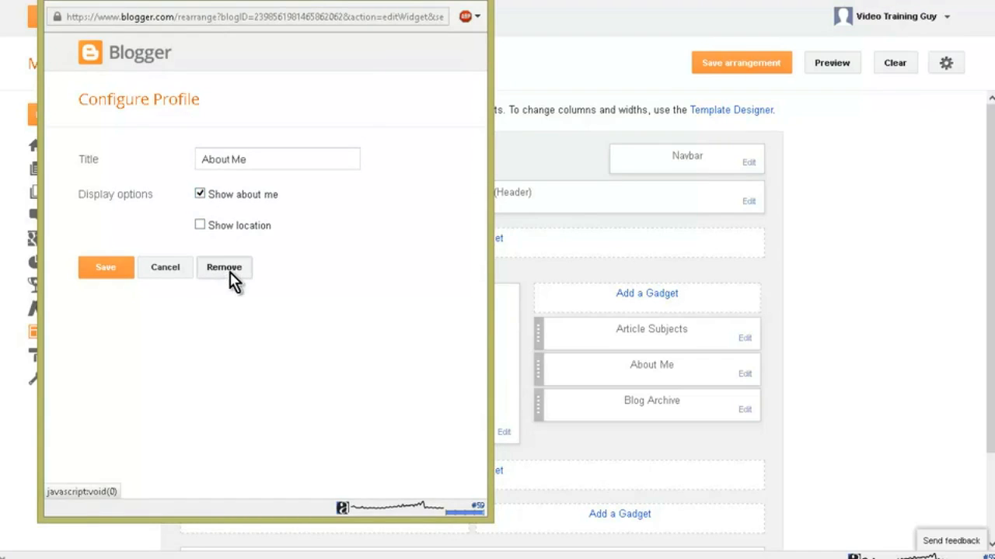
left_click(272, 242)
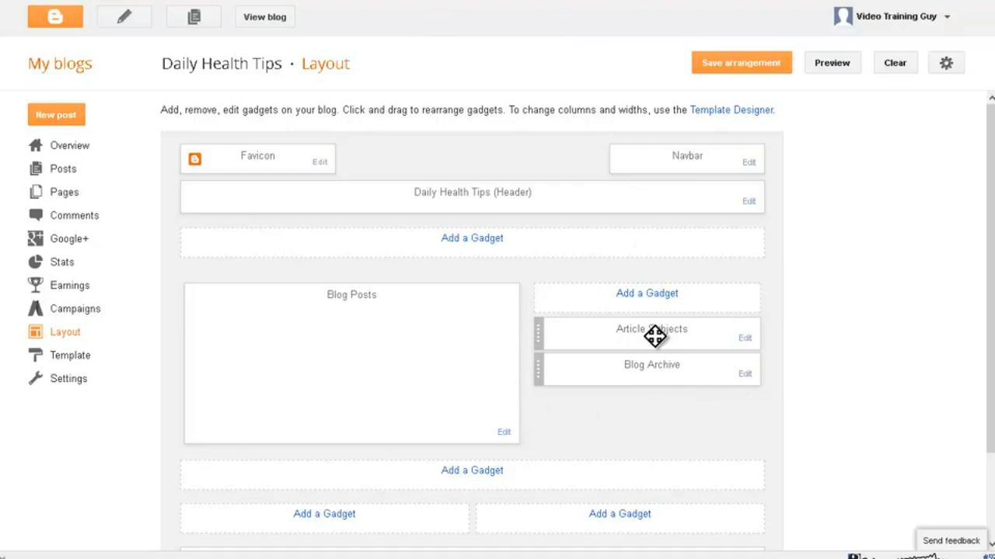
Step: Move the Article Subjects gadget below Blog Archive in the sidebar and save the arrangement
left_click_drag(655, 339, 651, 404)
left_click_drag(670, 334, 669, 362)
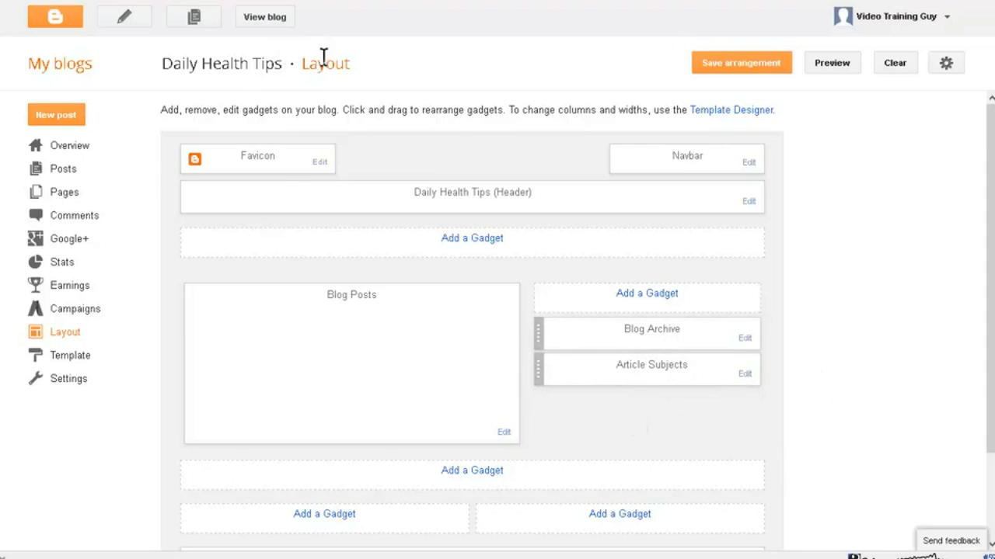
left_click(738, 63)
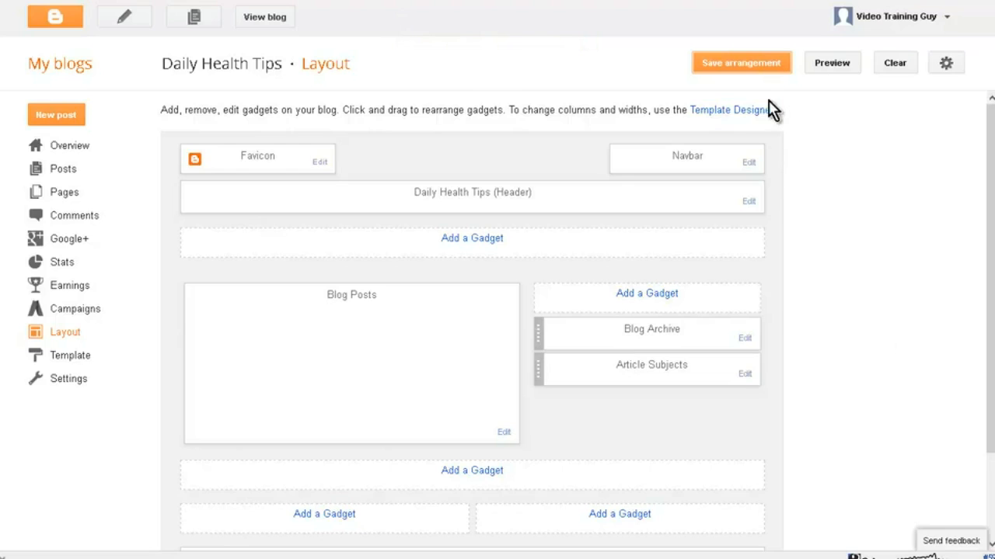
left_click(746, 71)
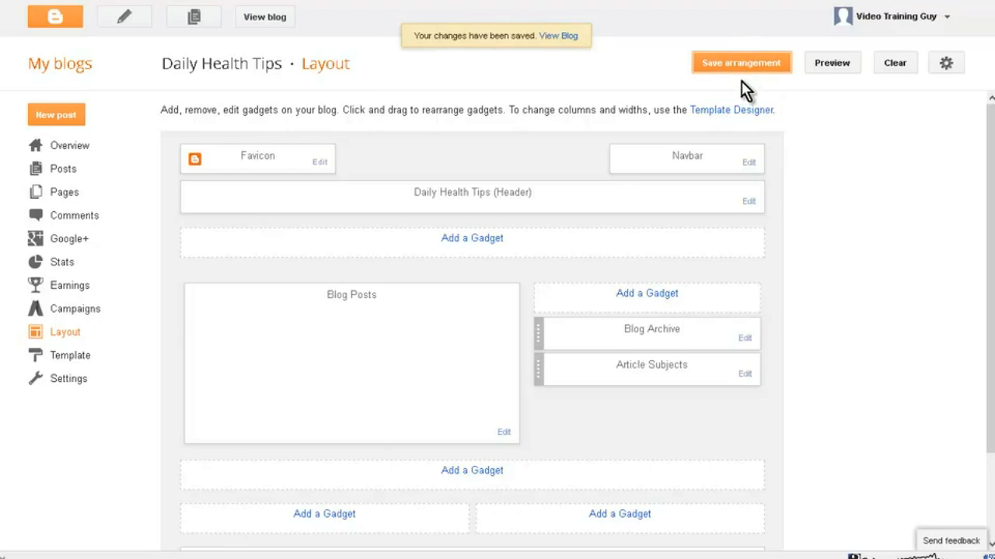
left_click(732, 68)
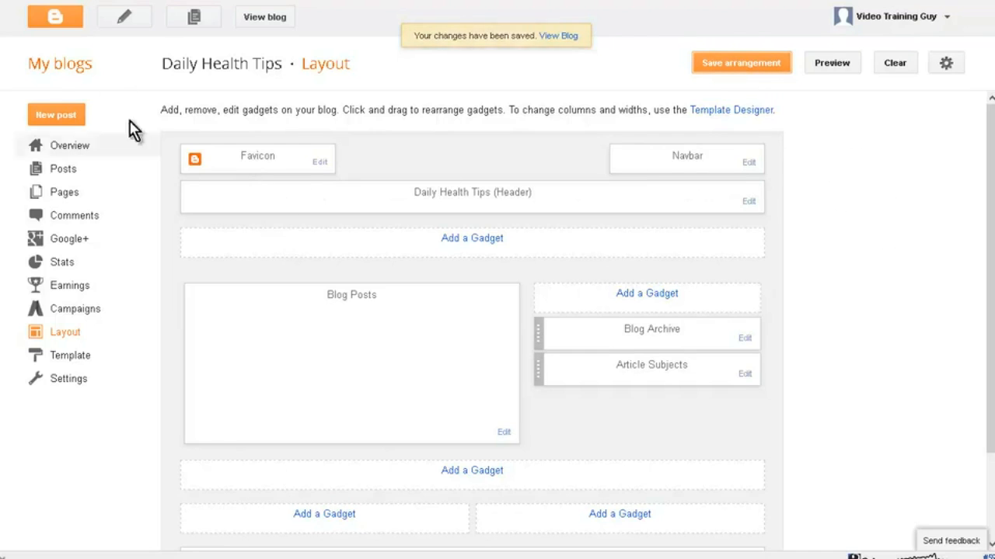
Step: View the live blog to check the rearranged sidebar, and return to the layout page
left_click(262, 19)
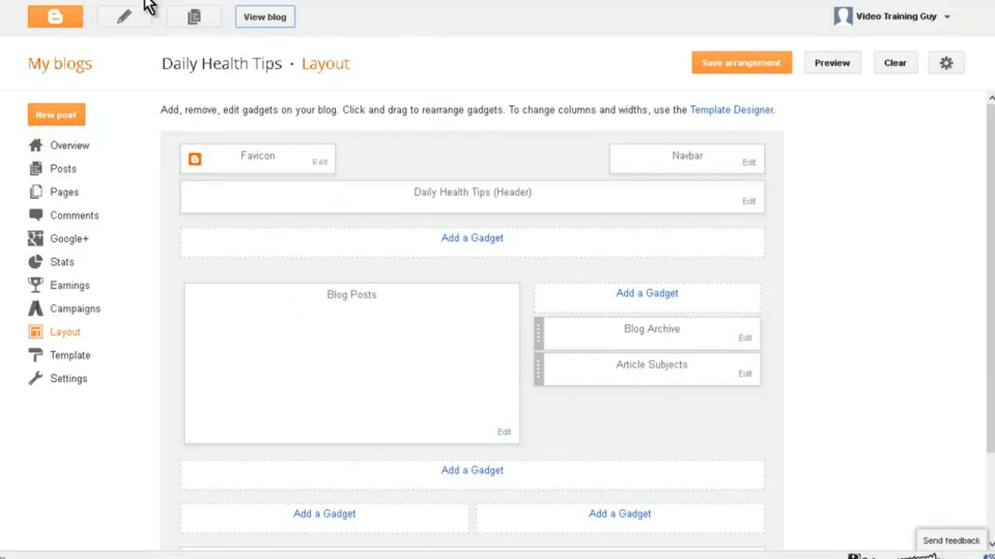
left_click(265, 17)
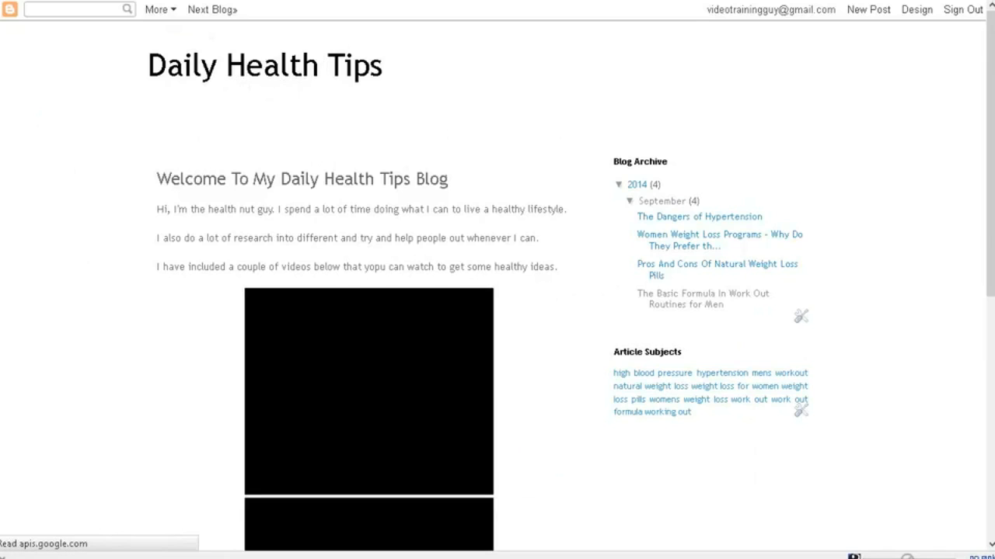
key("ctrl+w")
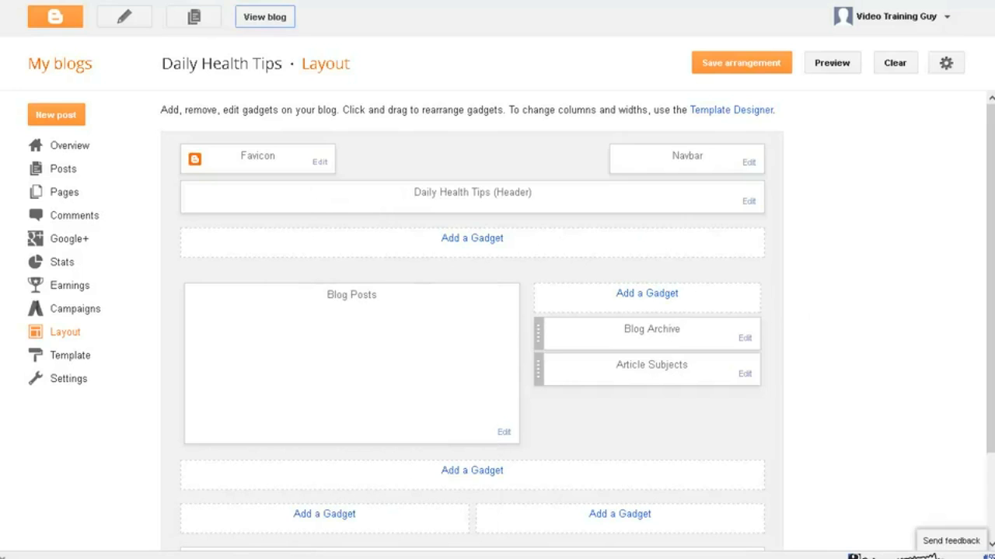
Step: Switch to Yahoo Answers and open the Dental subcategory under Health
key("ctrl+Tab")
key("ctrl+Tab")
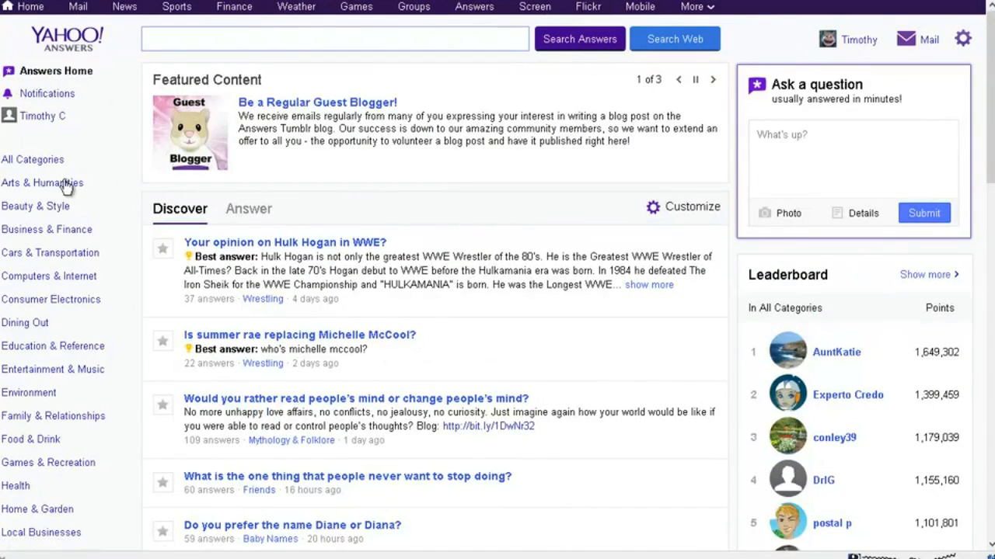
scroll(81, 300, "down", 2)
scroll(82, 299, "down", 3)
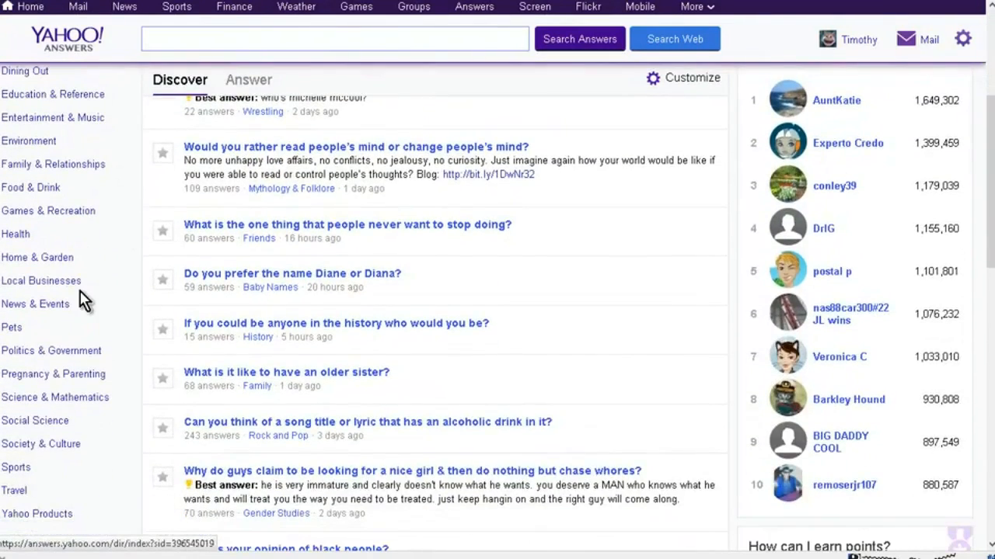
left_click(16, 234)
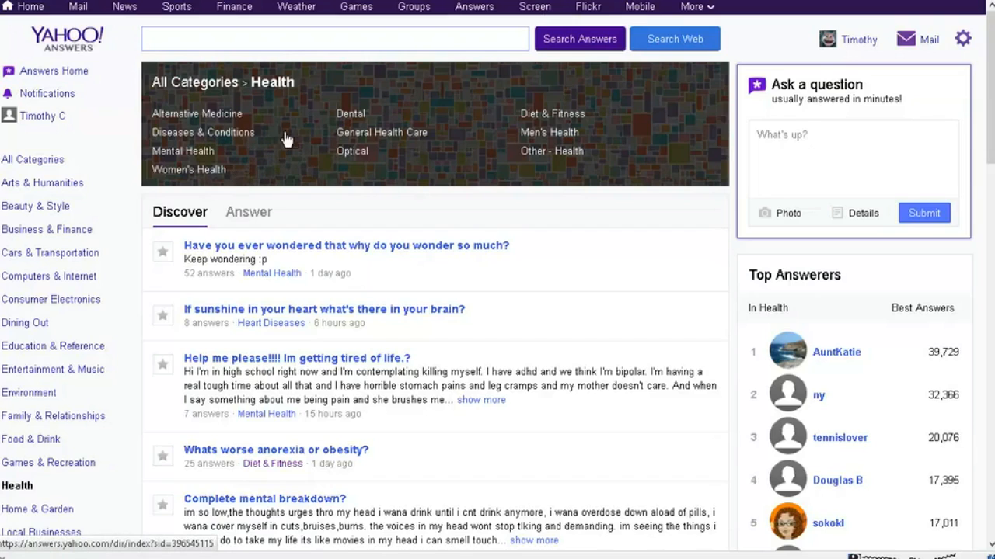
left_click(351, 115)
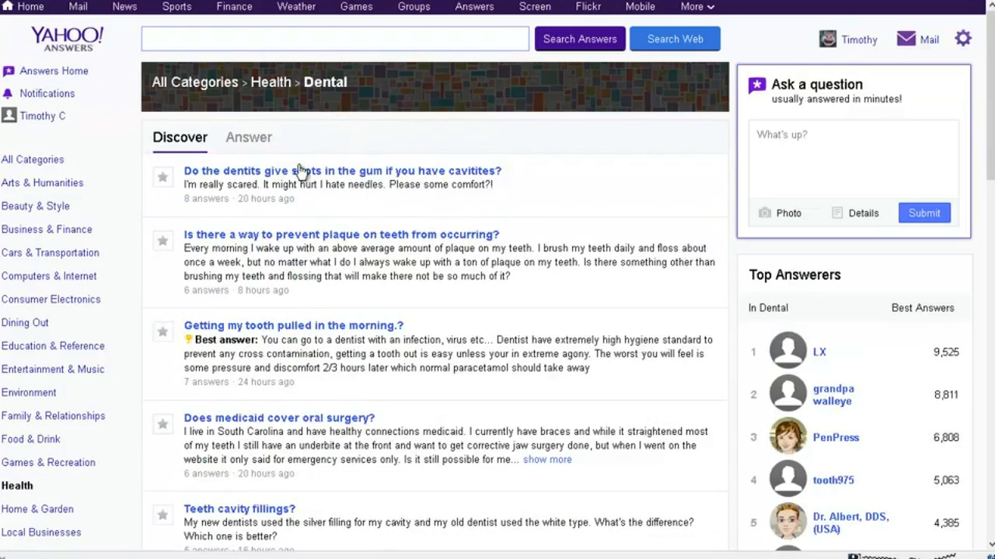
Step: List the Dental questions open for answering, limited to those with No Best Answer and with all descriptions expanded
left_click(248, 140)
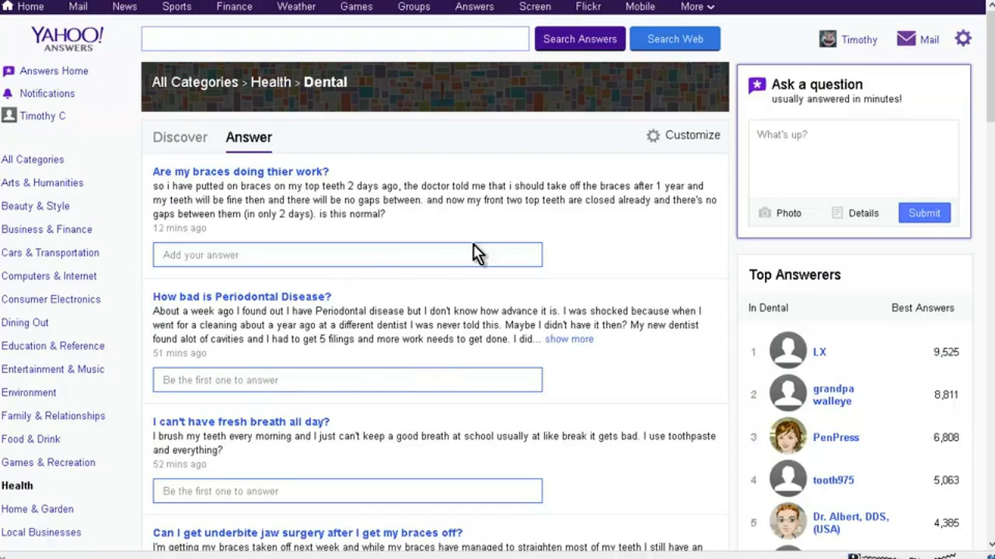
left_click(685, 143)
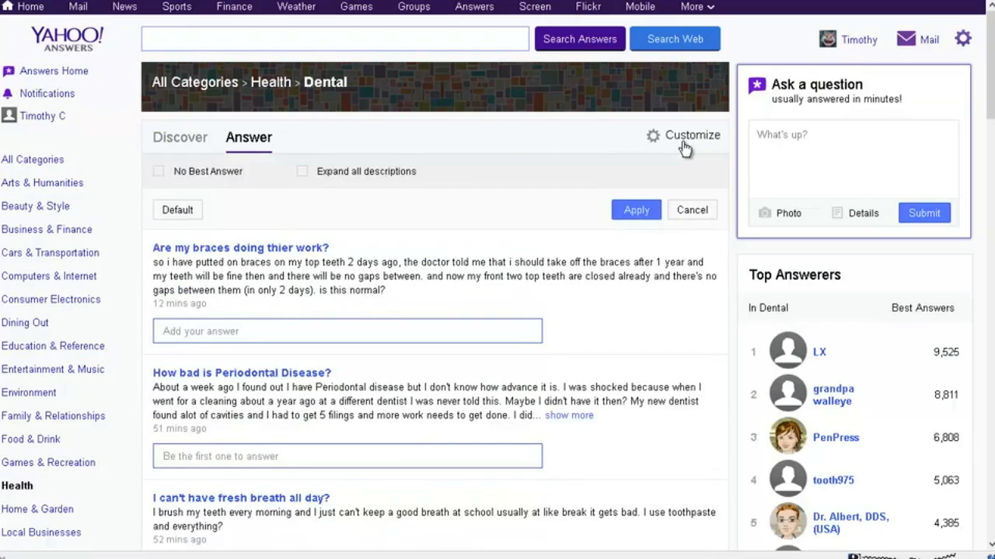
left_click(158, 170)
left_click(320, 171)
left_click(631, 210)
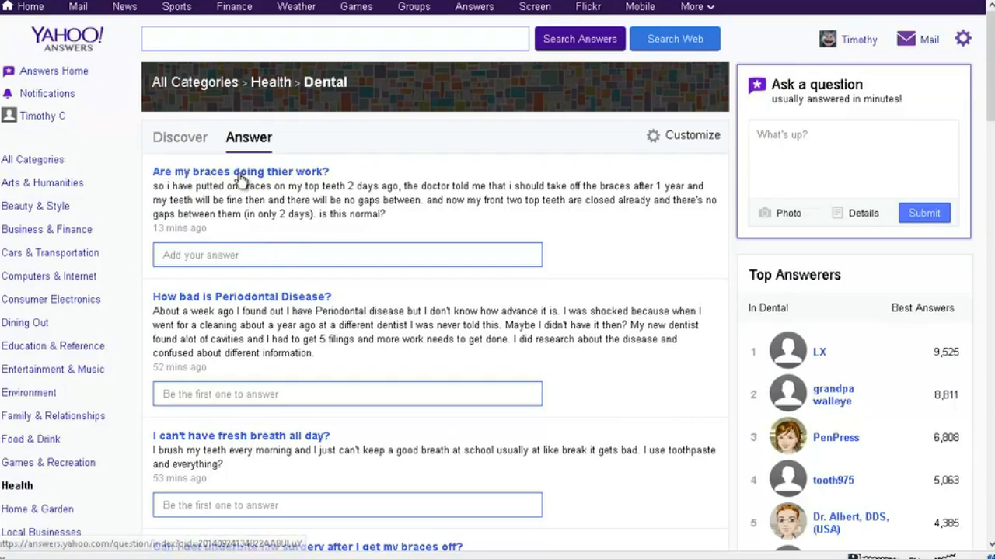
Step: Open the question "Are my braces doing thier work?" and switch to EzineArticles to search for articles about braces
left_click(303, 177)
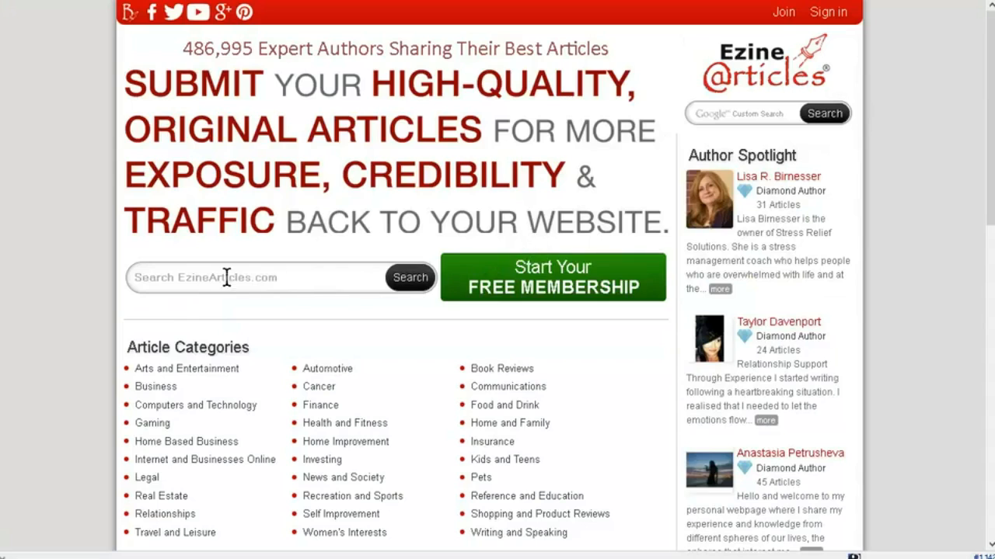
left_click(231, 275)
type("b")
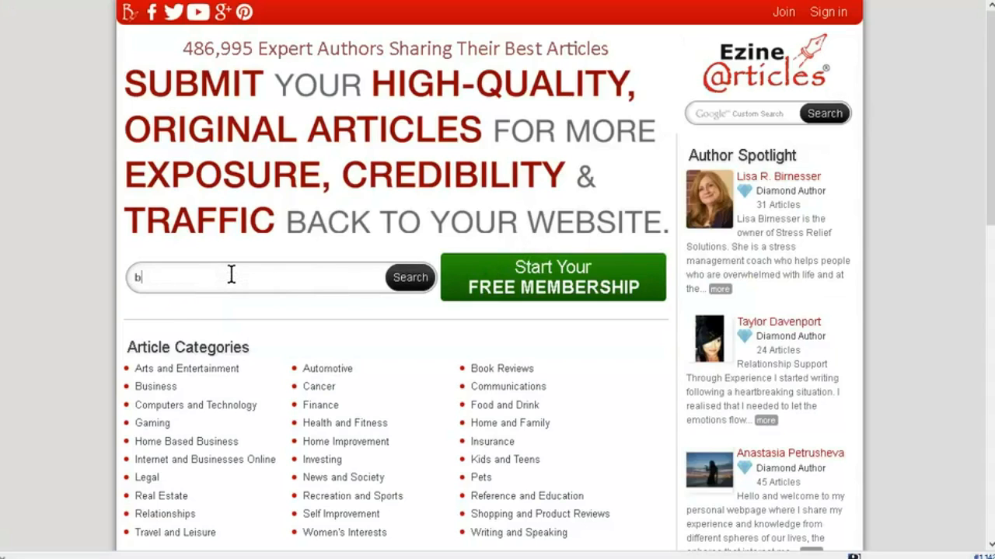
type("races")
key("Return")
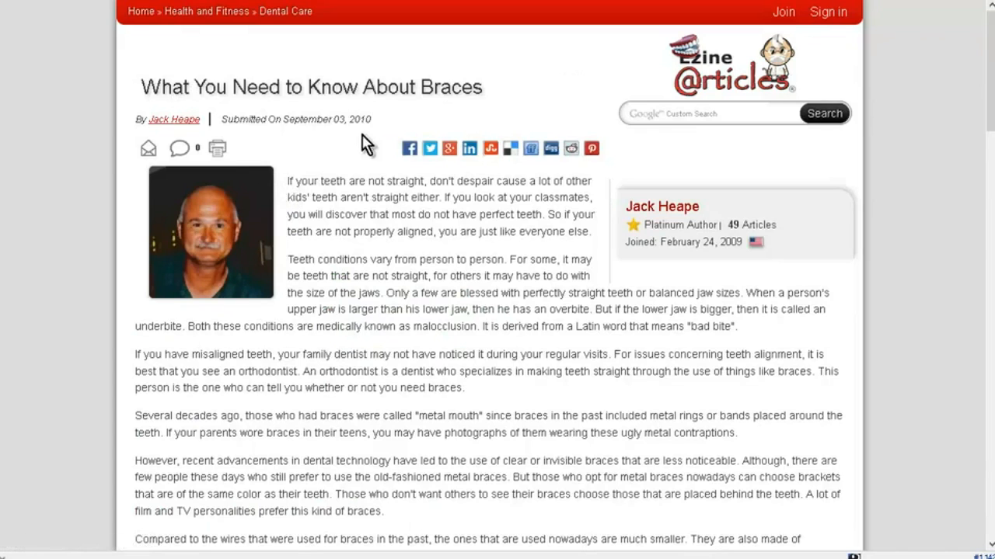
Step: Copy the title of the article "What You Need to Know About Braces"
left_click_drag(141, 88, 487, 87)
key("ctrl+c")
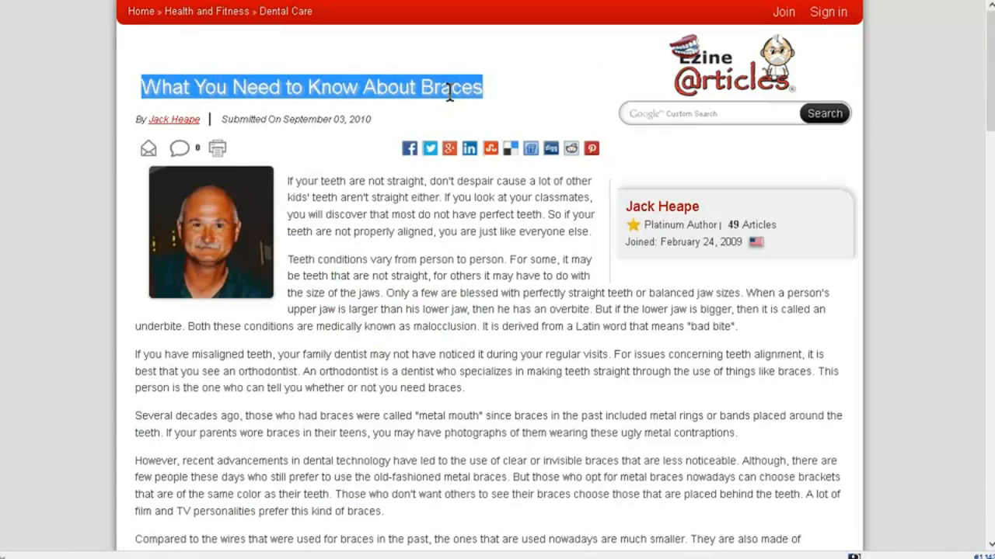
right_click(451, 94)
left_click(492, 106)
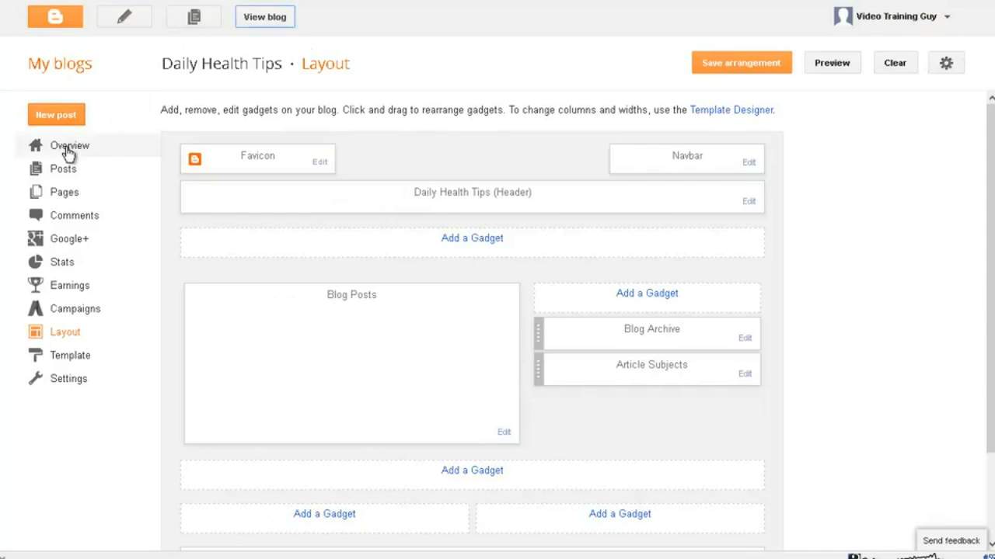
Step: Switch to the Daily Health Tips blog in Blogger and create a new post titled "What You Need to Know About Braces"
left_click(68, 195)
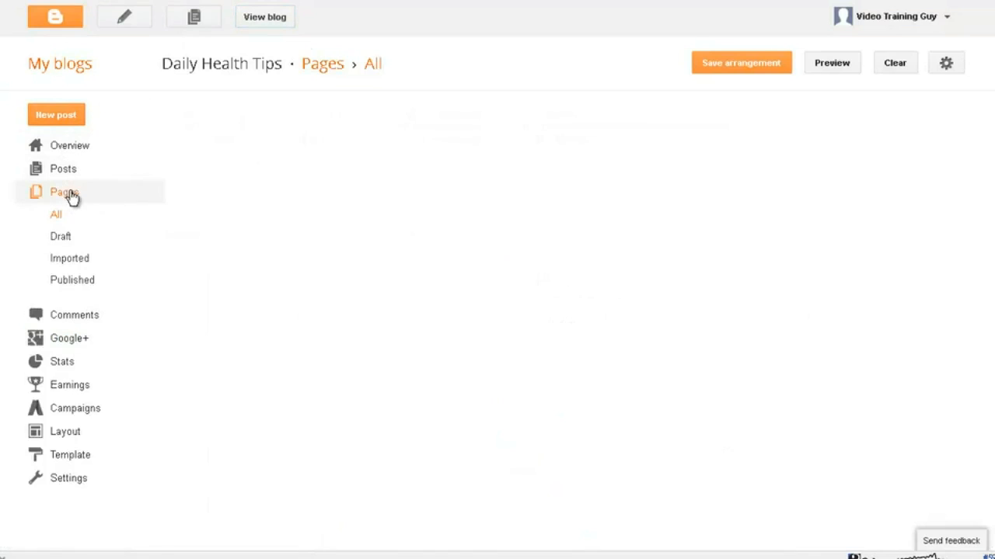
left_click(68, 173)
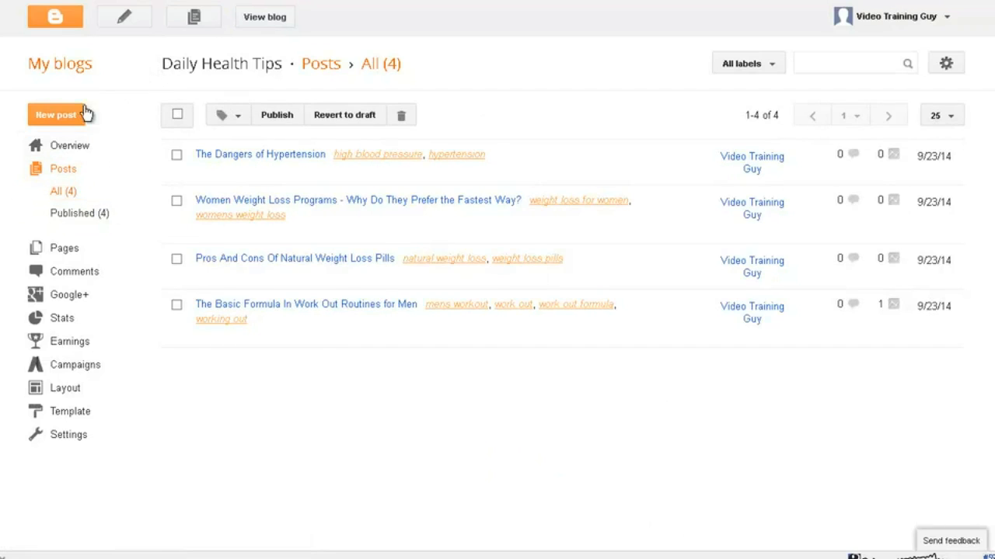
left_click(54, 116)
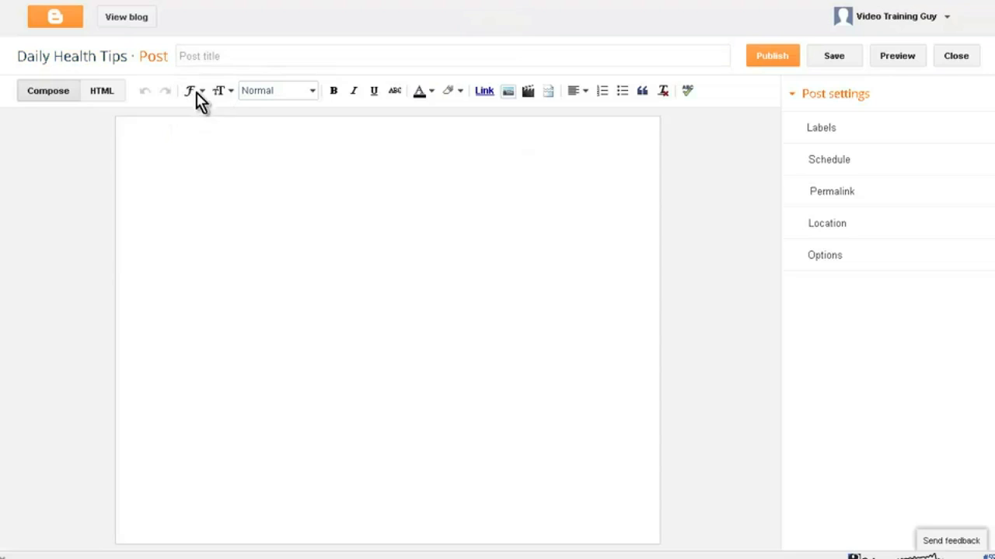
left_click(216, 57)
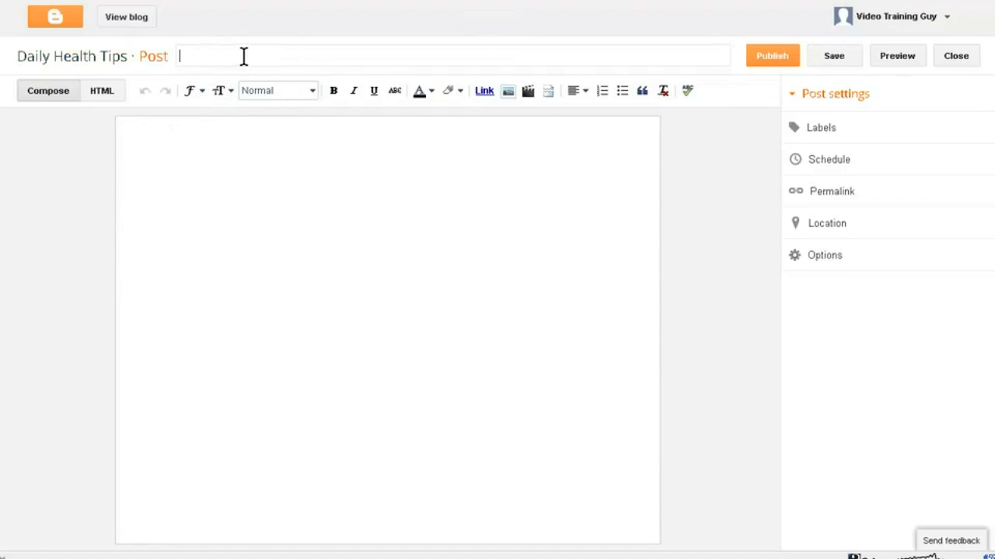
key("ctrl+v")
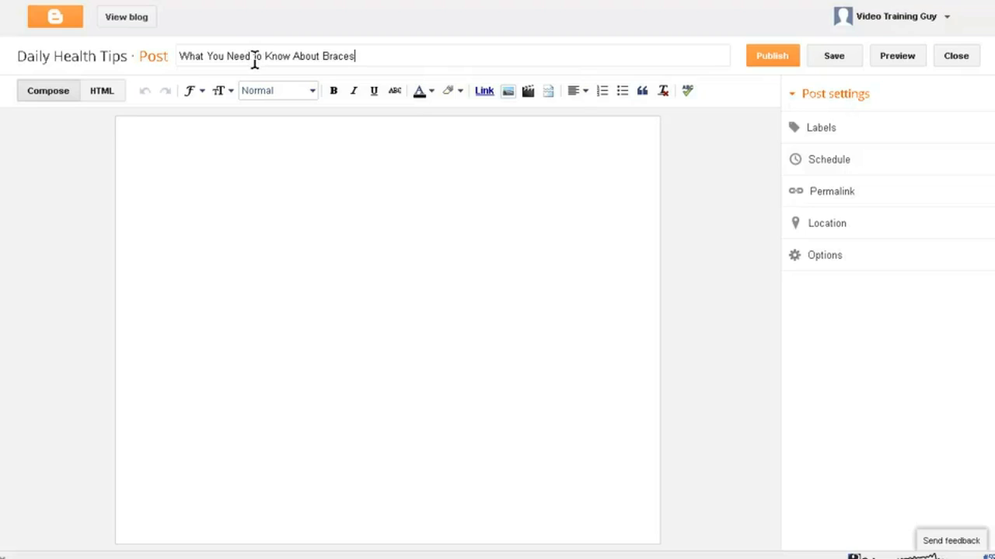
Step: Add the labels "dental issues" and "braces" to the post
left_click(825, 132)
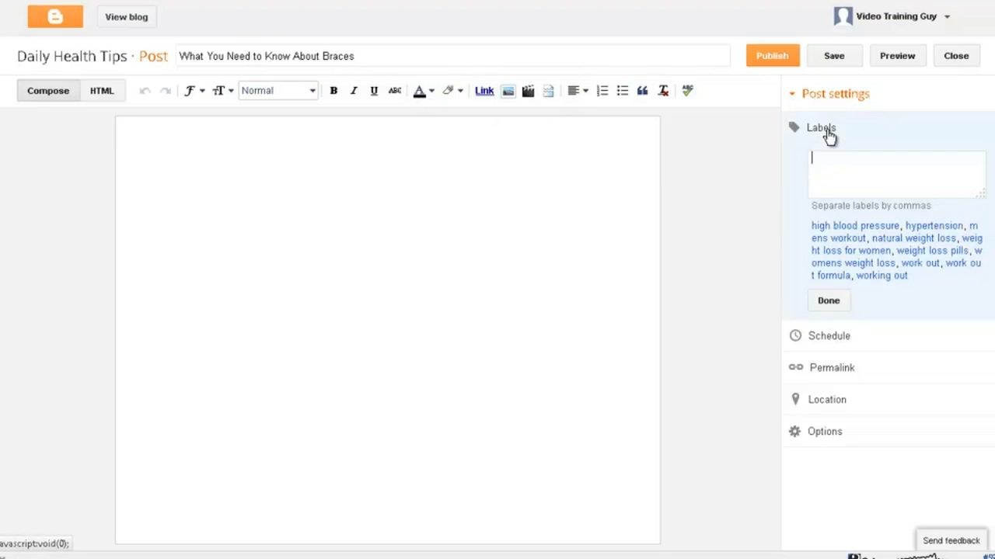
type("dental")
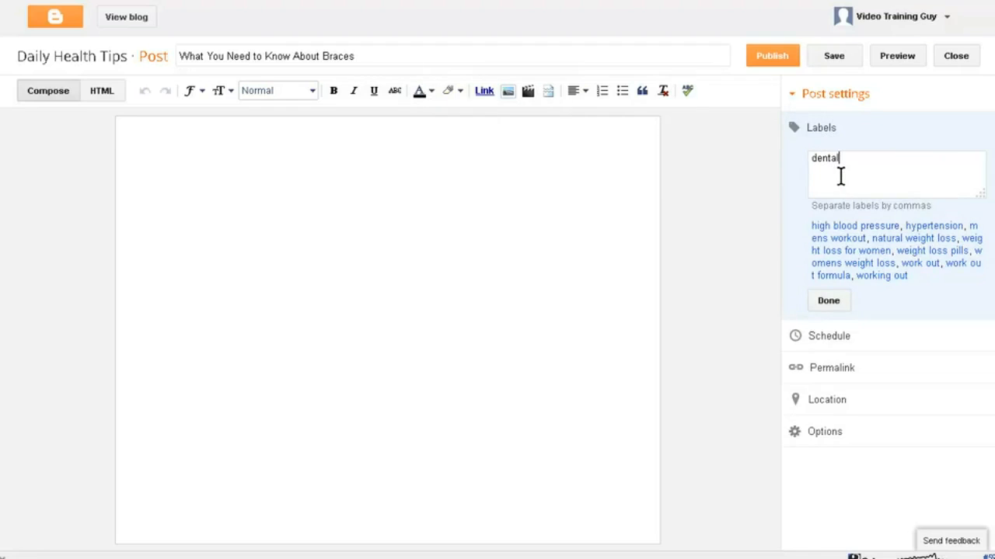
type(" issues,braces")
left_click(827, 303)
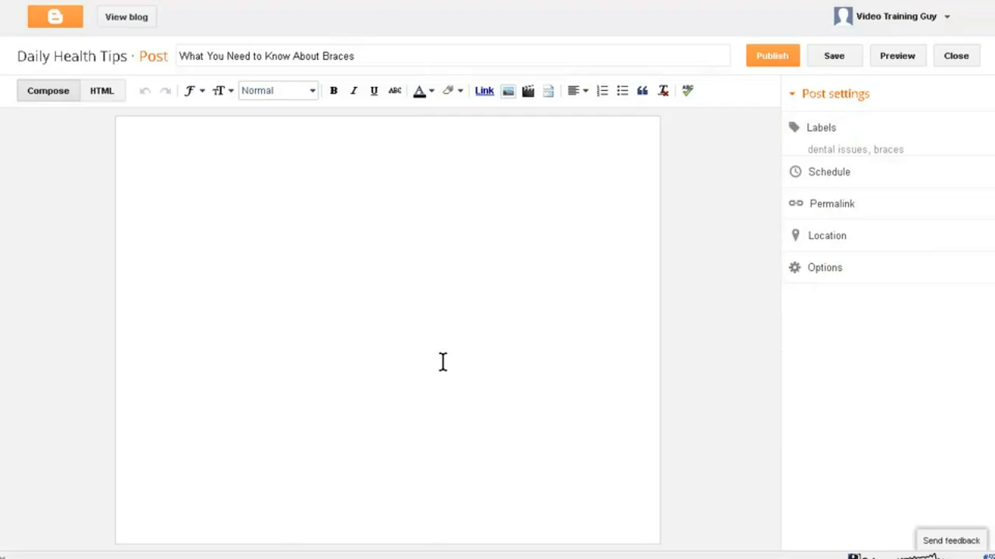
Step: Return to the EzineArticles page and copy the article's full text, from the first paragraph through the author bio
key("alt+Tab")
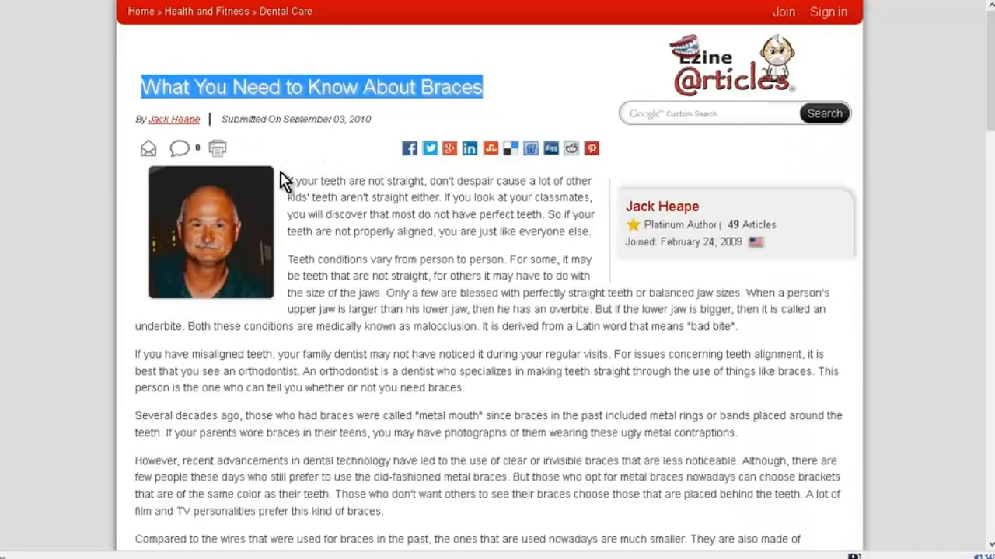
left_click_drag(289, 181, 425, 263)
scroll(399, 310, "down", 7)
scroll(396, 319, "down", 7)
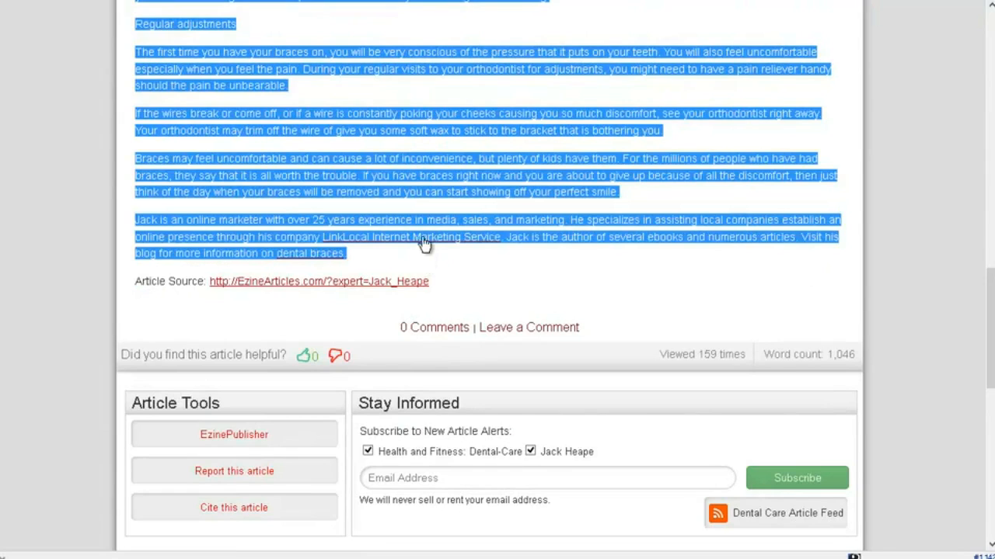
right_click(361, 155)
left_click(393, 160)
Step: Paste the article into Notepad as plain text, remove the blank lines above the first paragraph, and copy the whole text
right_click(354, 269)
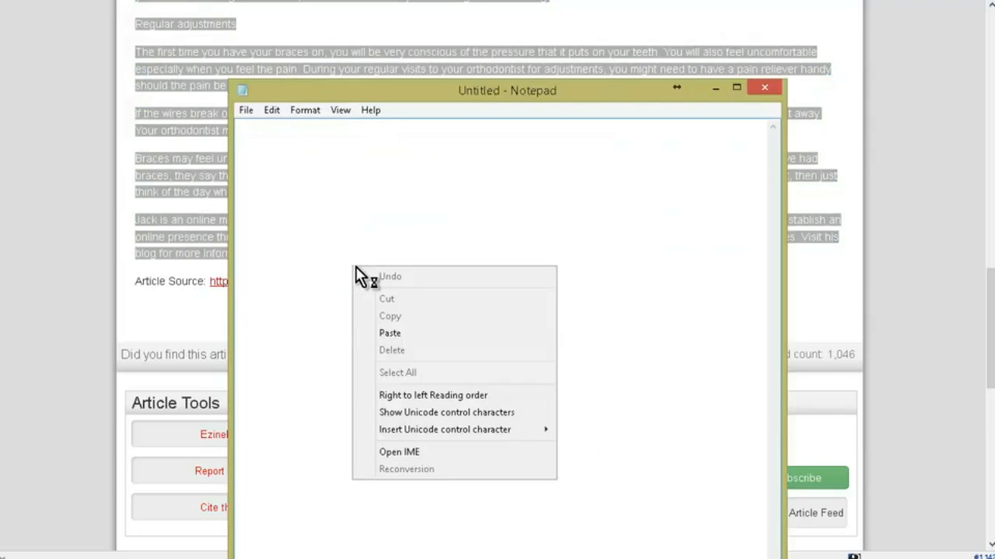
left_click(399, 334)
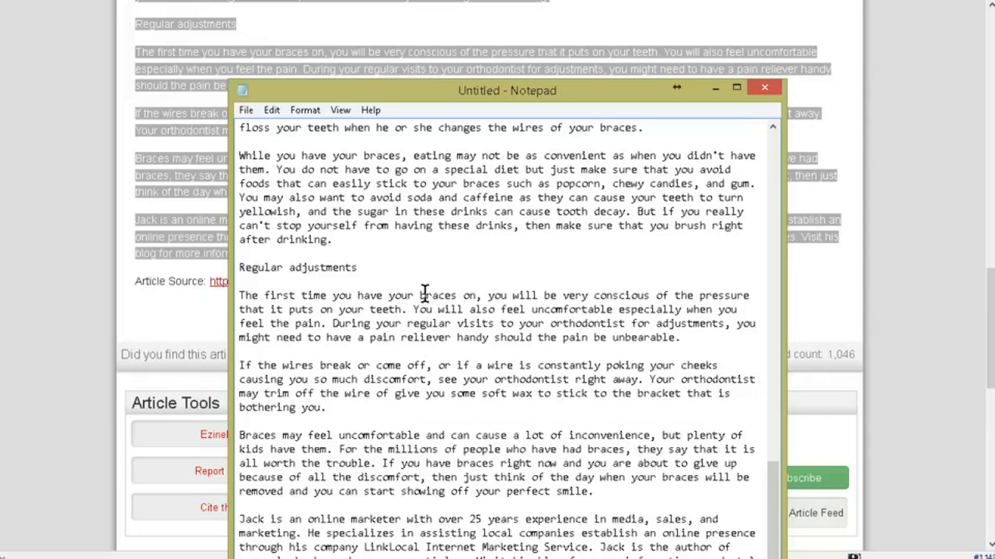
scroll(422, 293, "up", 5)
scroll(435, 295, "up", 7)
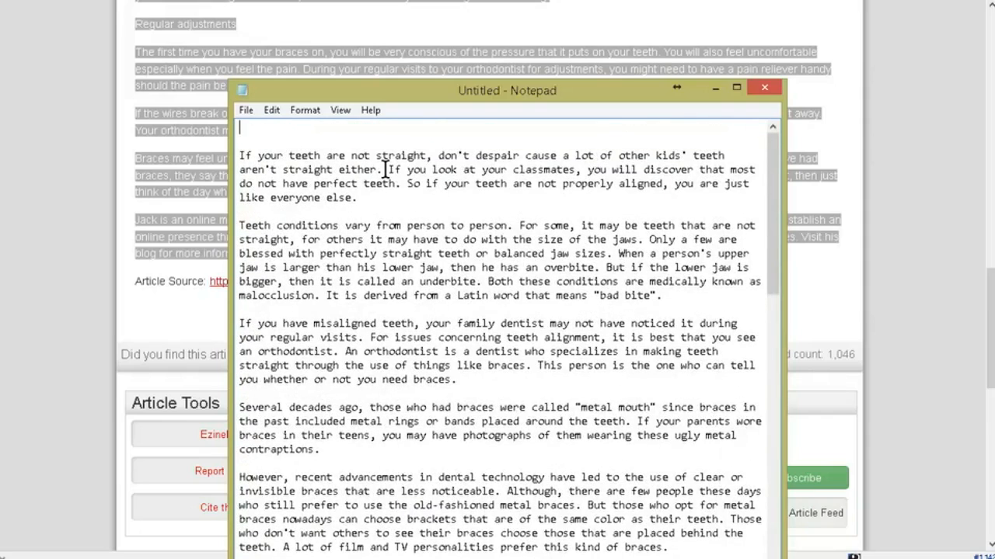
key("Delete")
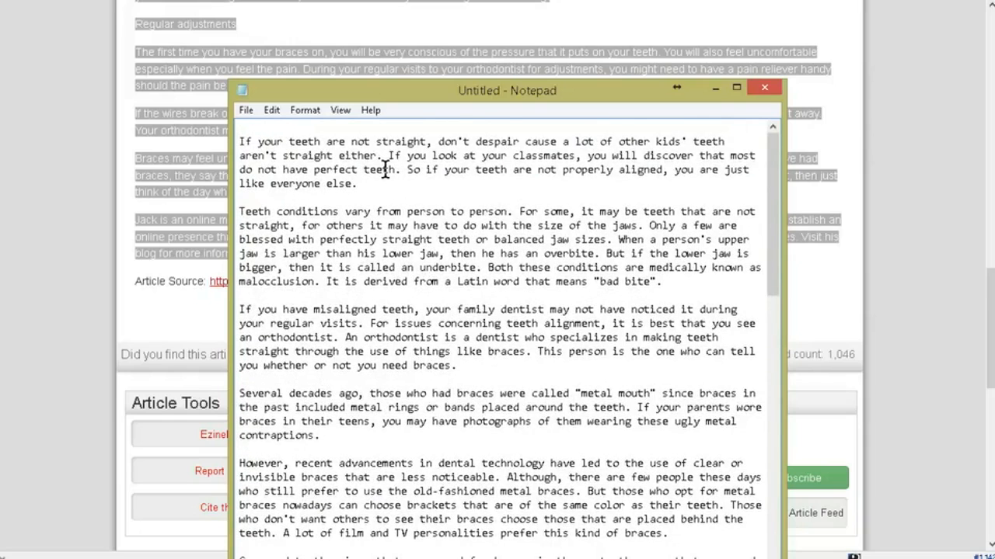
key("Delete")
key("ctrl+a")
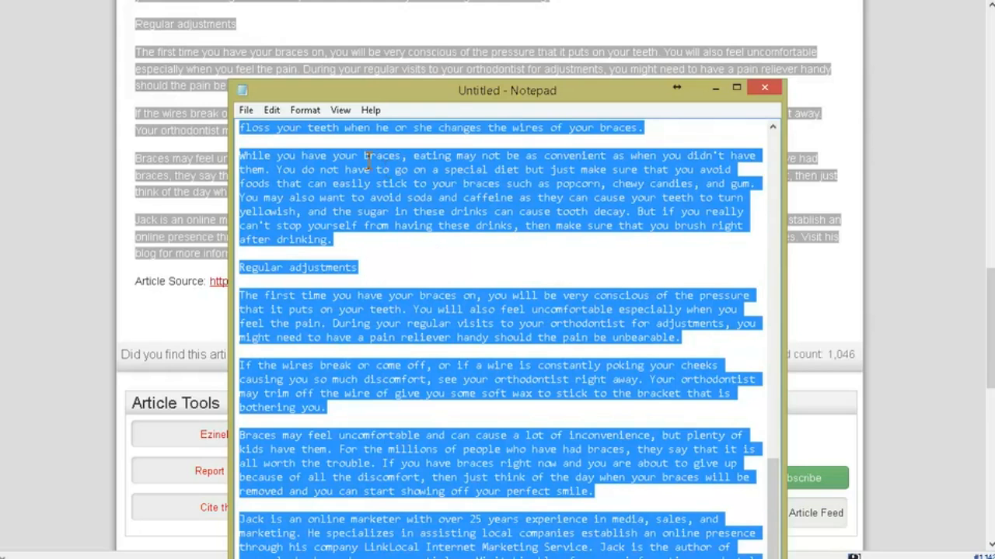
left_click(387, 169)
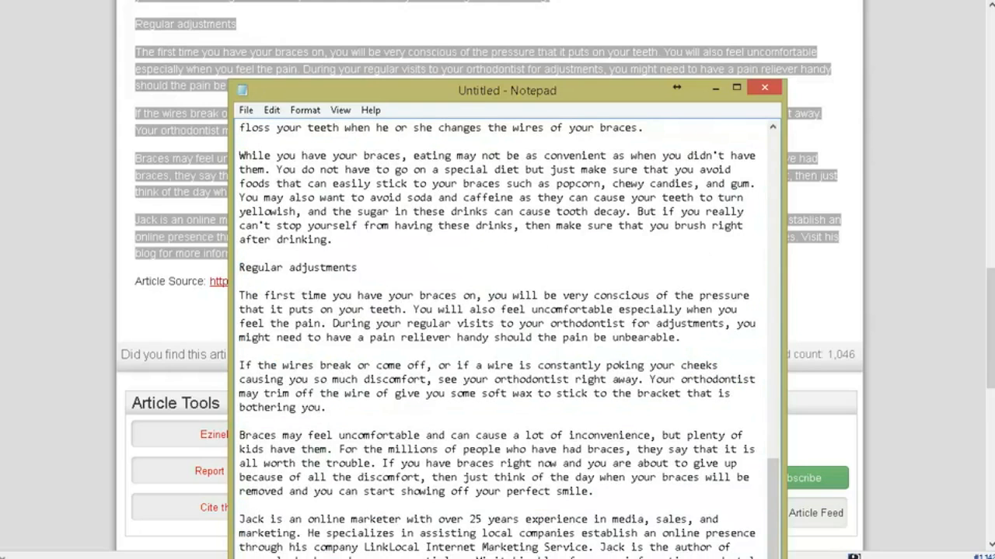
Step: Paste the plain article text into the body of the Blogger post and delete the author bio paragraph near its end
left_click(140, 2)
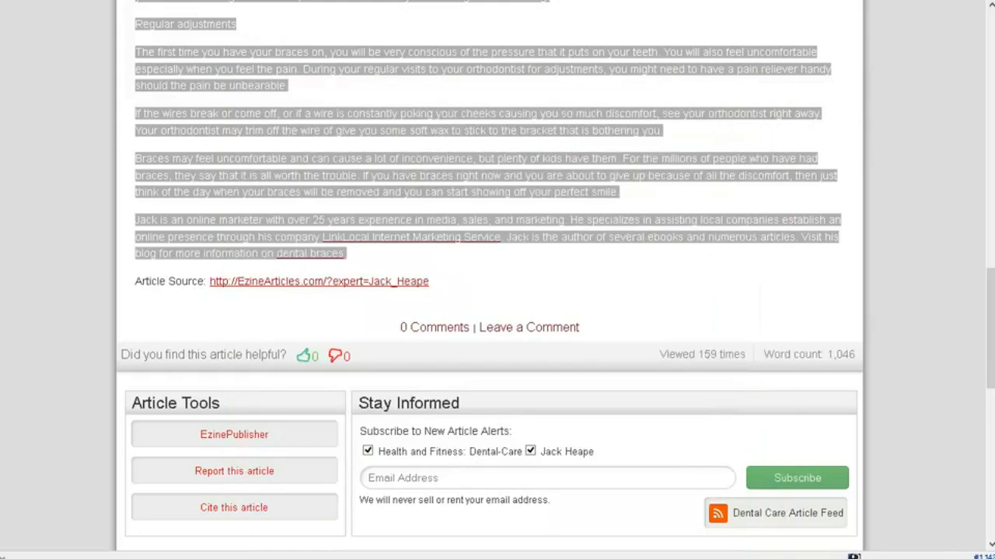
left_click(292, 180)
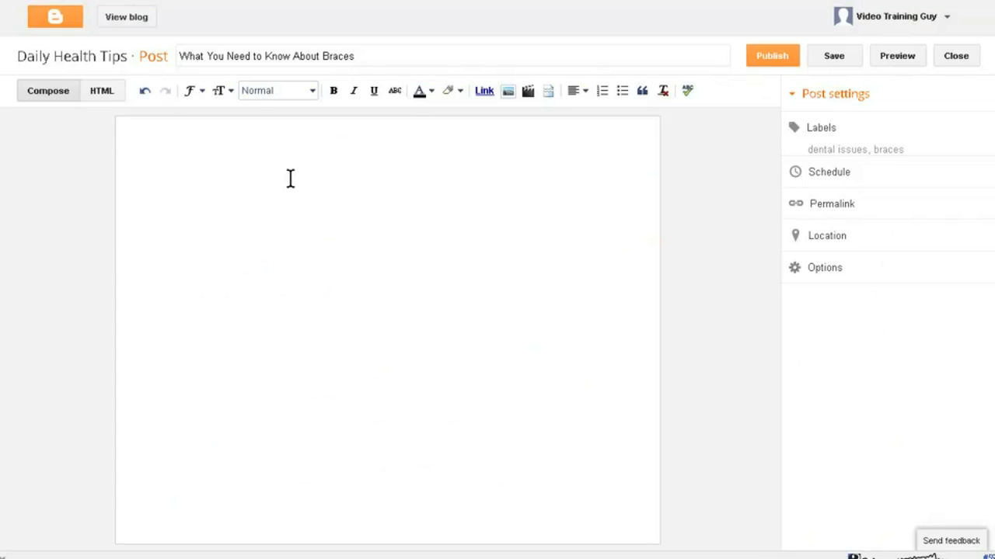
key("ctrl+v")
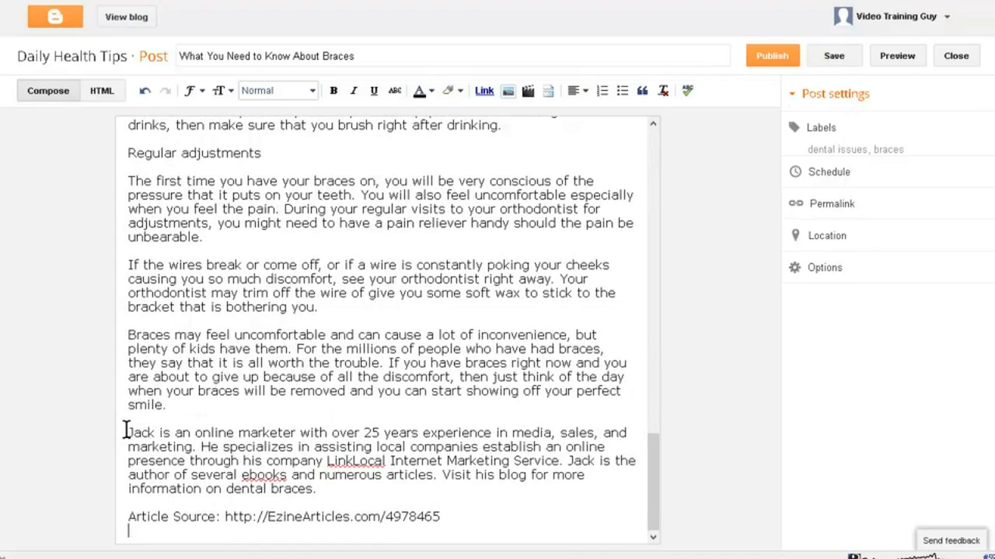
left_click_drag(127, 432, 339, 494)
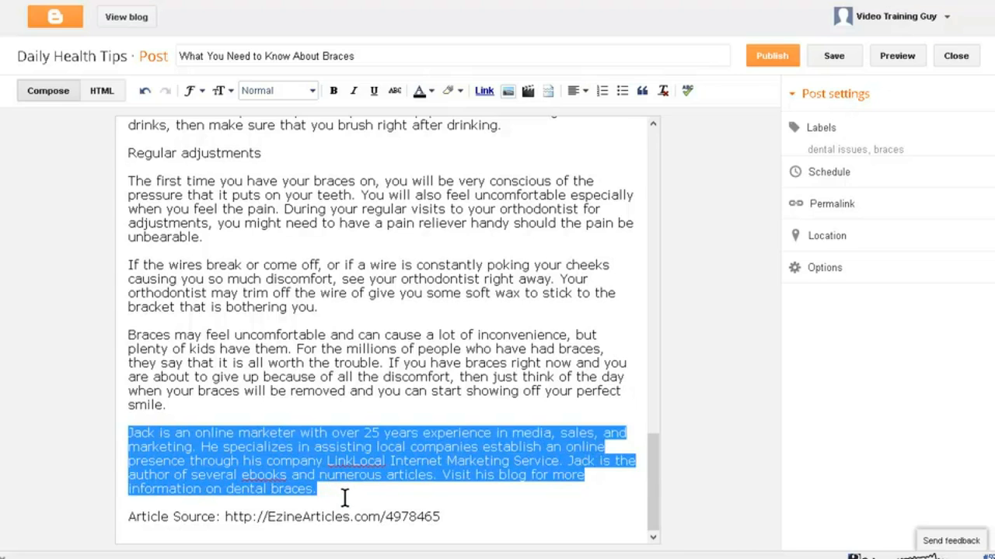
key("Delete")
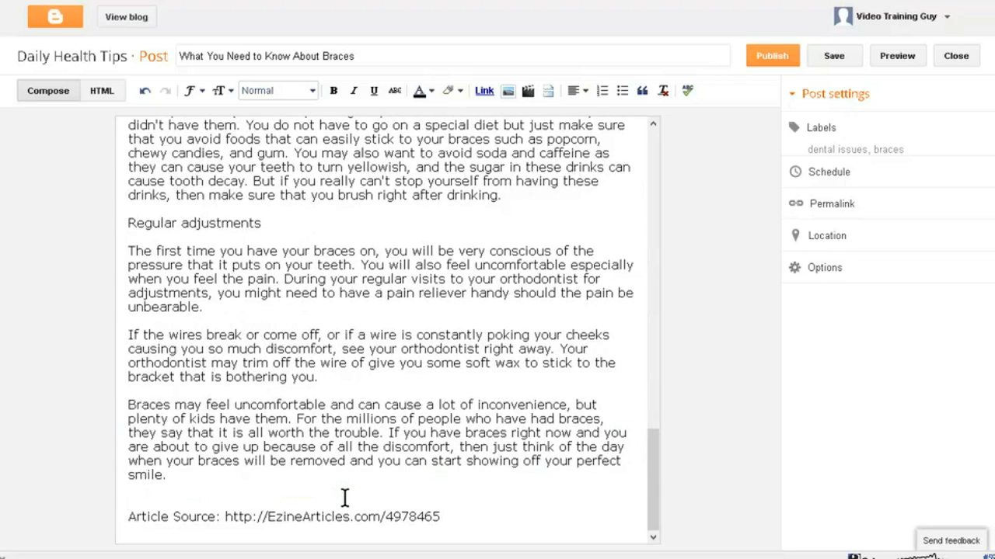
left_click_drag(224, 517, 439, 518)
key("ctrl+c")
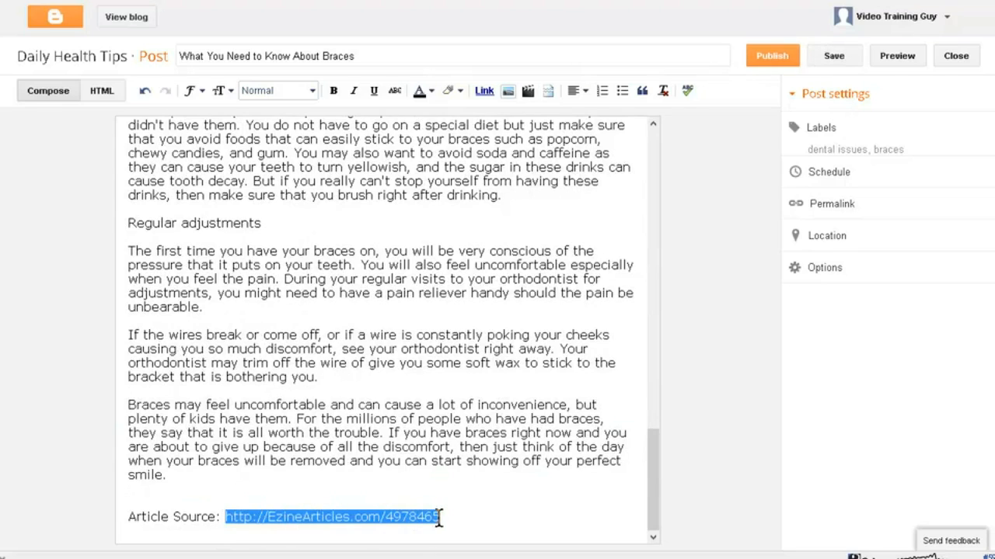
right_click(438, 518)
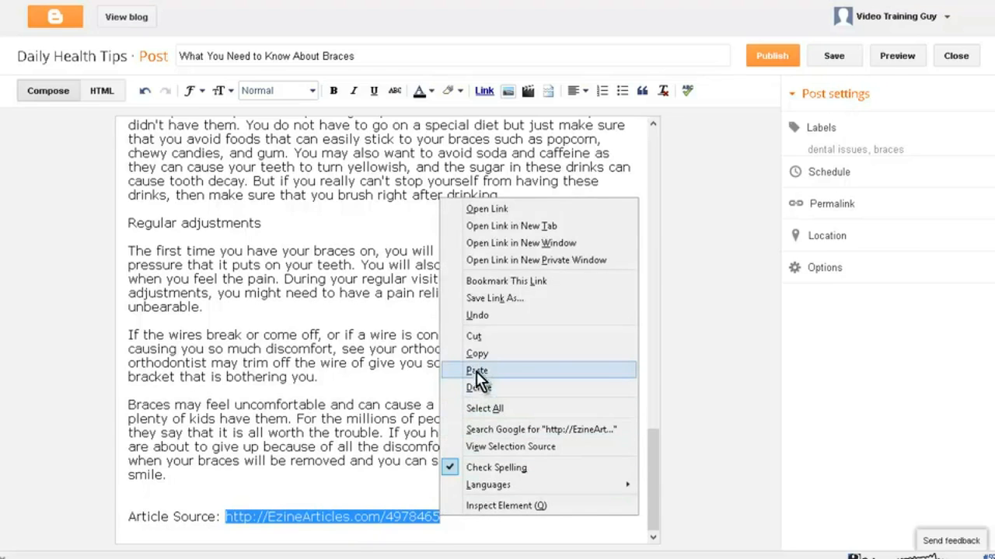
left_click(479, 337)
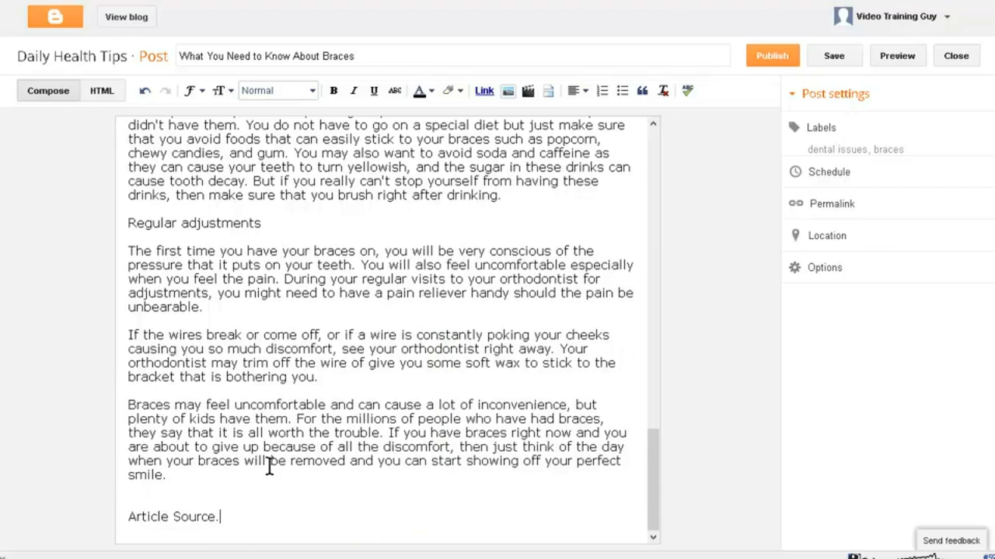
left_click_drag(223, 519, 123, 514)
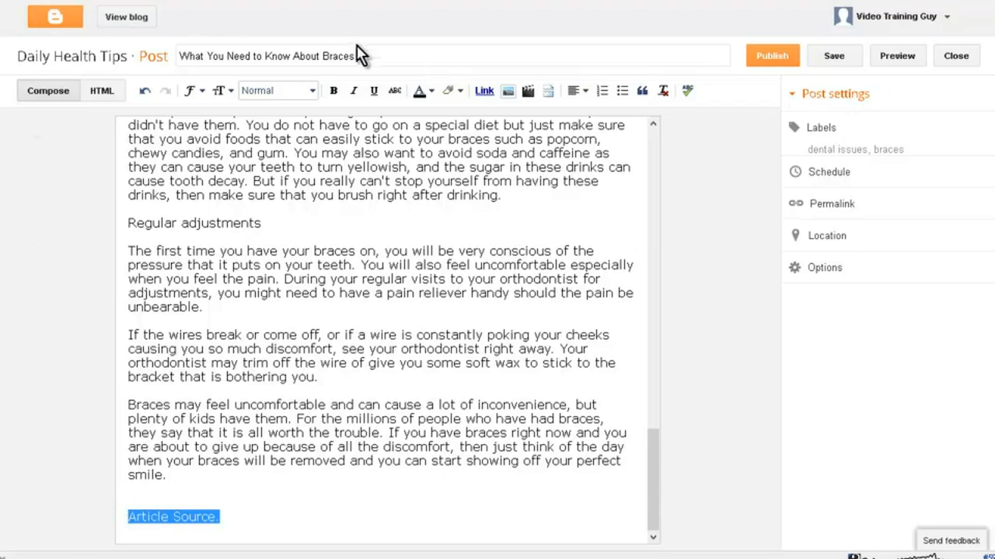
left_click(483, 91)
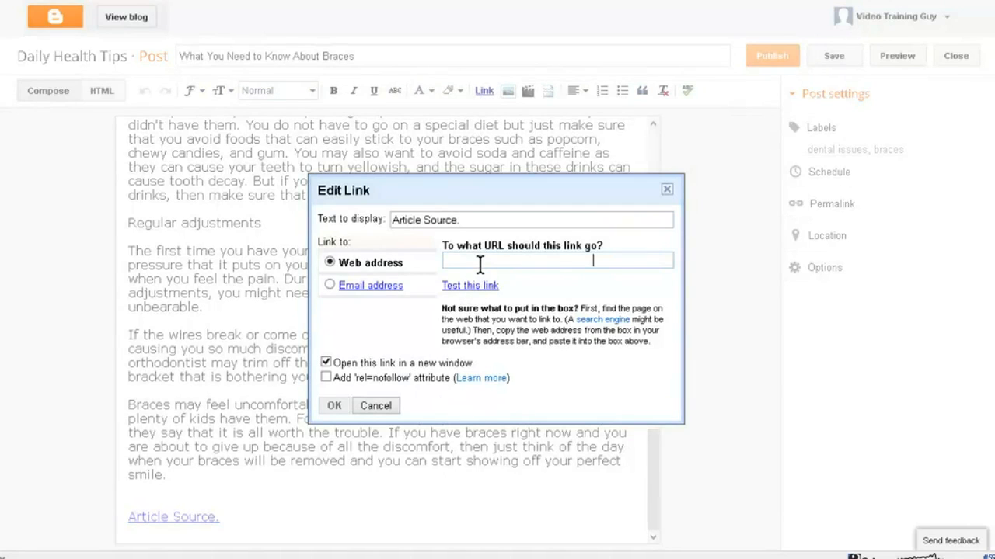
key("ctrl+v")
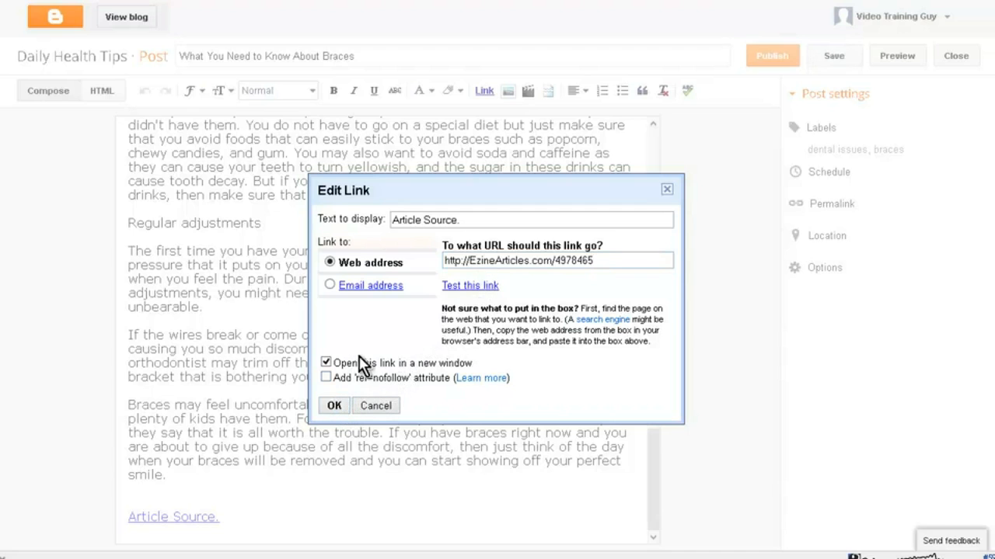
left_click(332, 406)
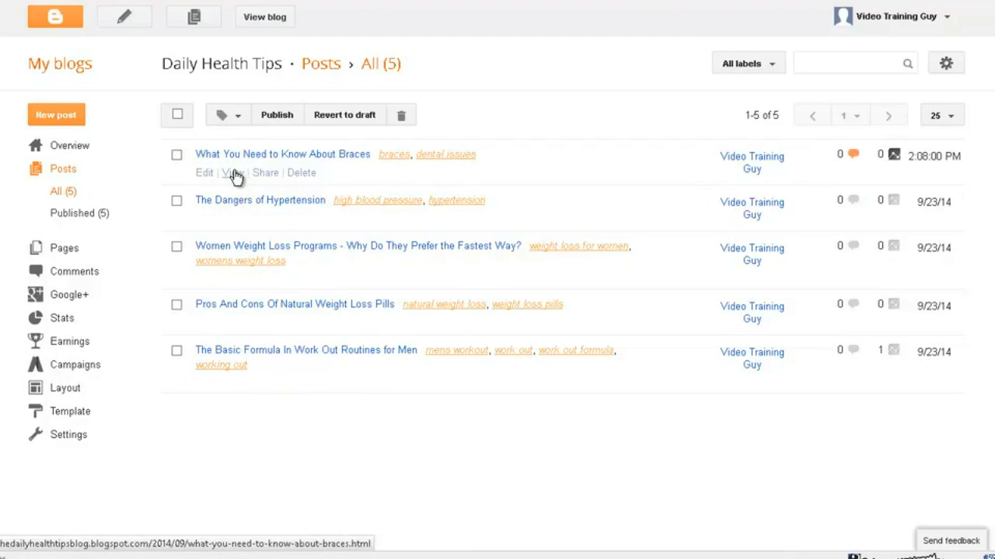
Step: View the published braces post, and answer the Yahoo question with advice to wear braces for the prescribed course, mentioning three month braces and the attached article
left_click(233, 173)
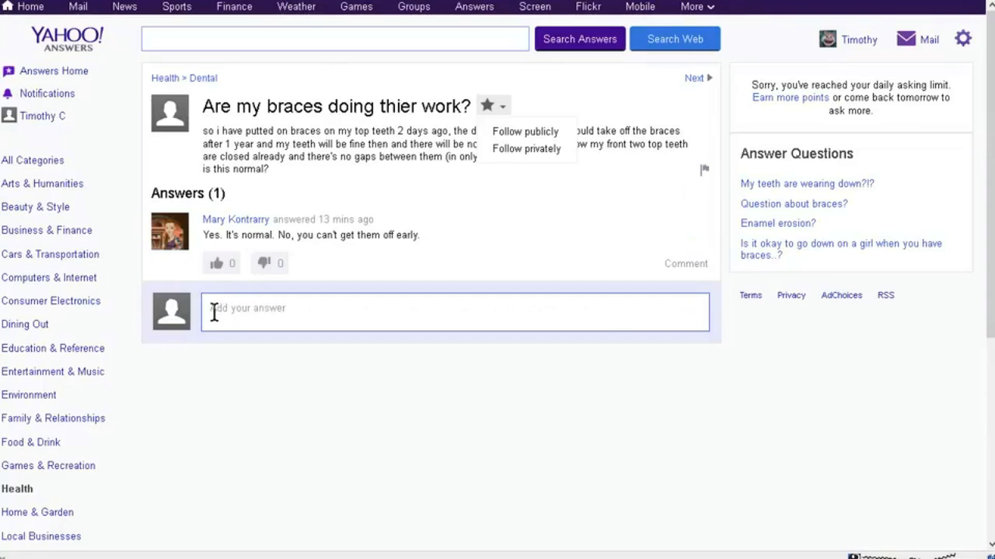
left_click(237, 305)
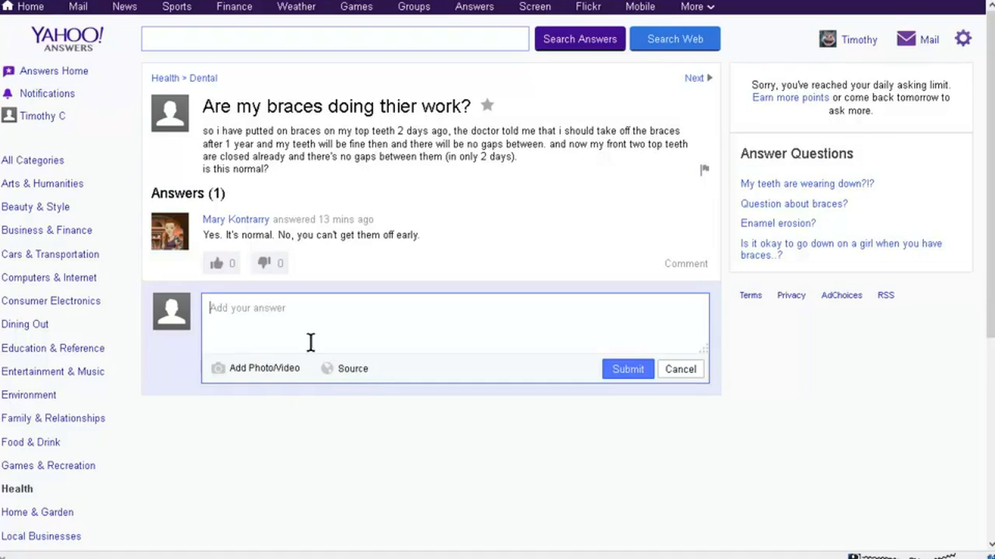
type("You will need to wear them for the prescribed course. The gap will come back if you leave them off.  There are three month braces and other types. See the article attached")
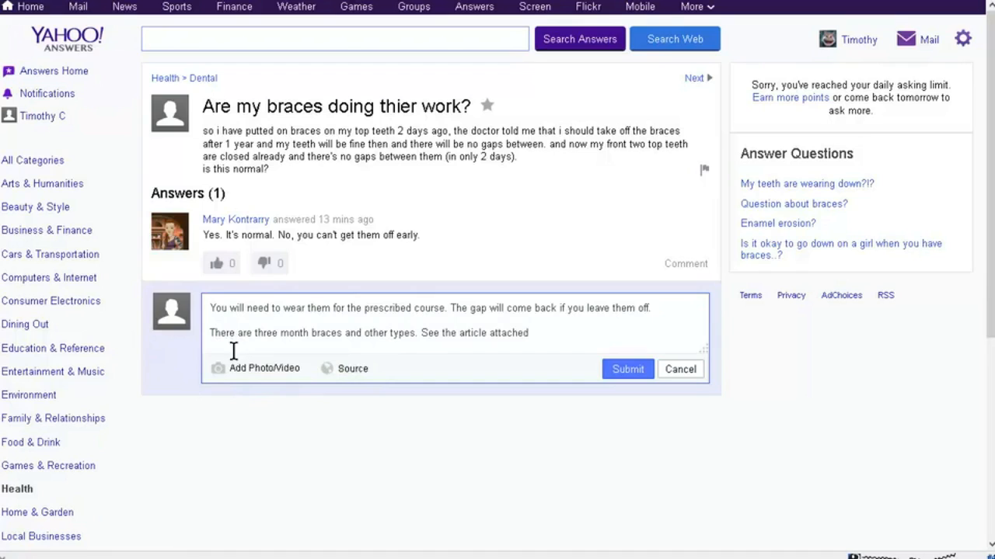
Step: Add a source entry to the Yahoo answer and copy the web address of the "What You Need to Know About Braces" blog post
left_click(359, 370)
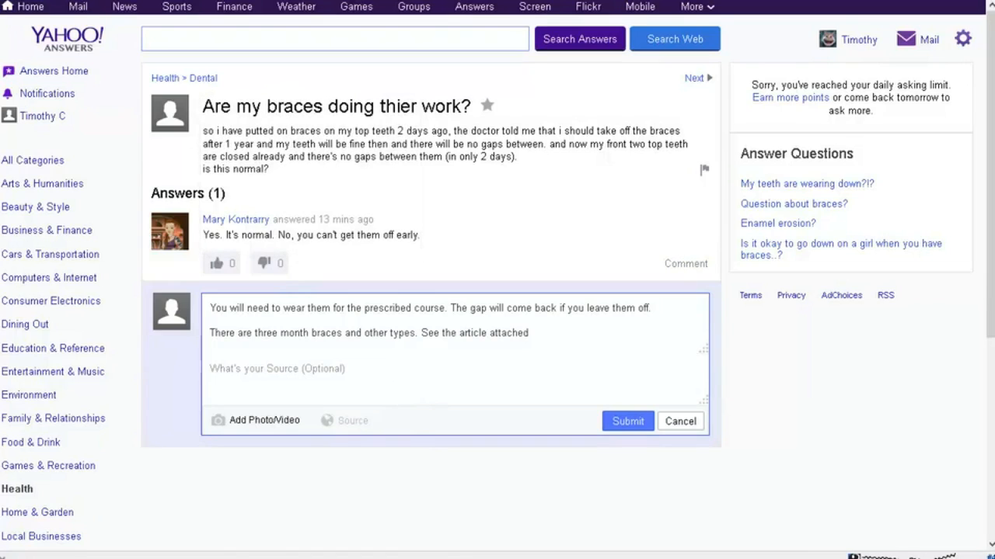
key("ctrl+Tab")
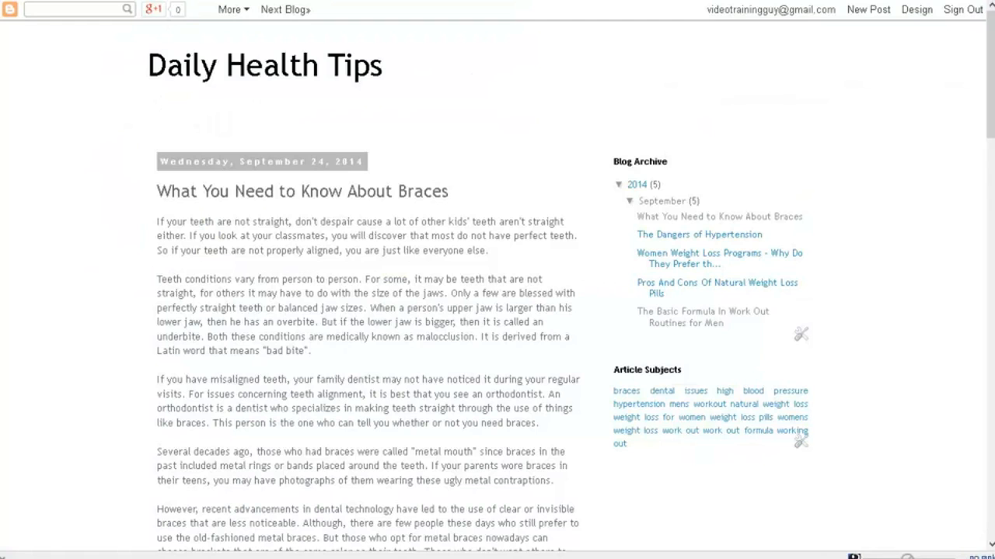
right_click(227, 2)
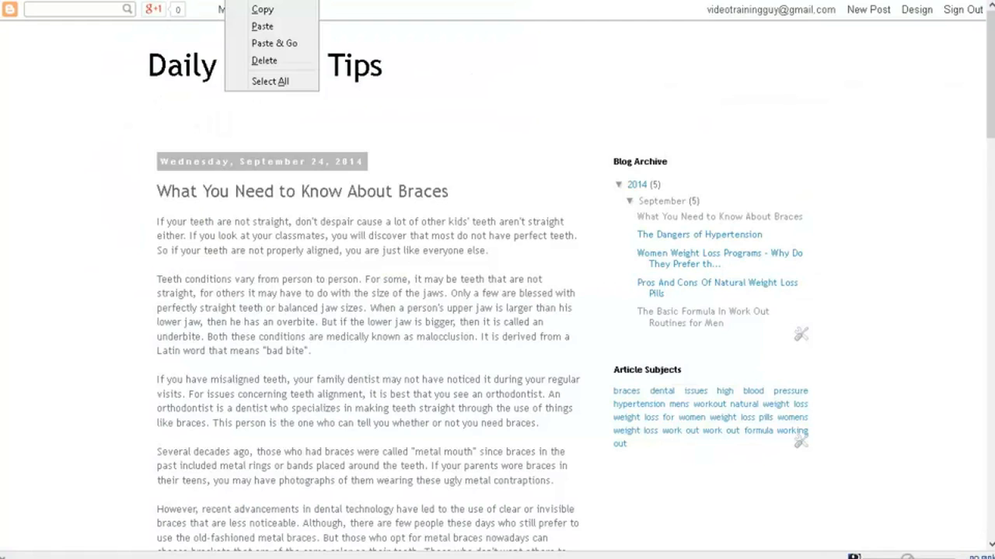
left_click(282, 11)
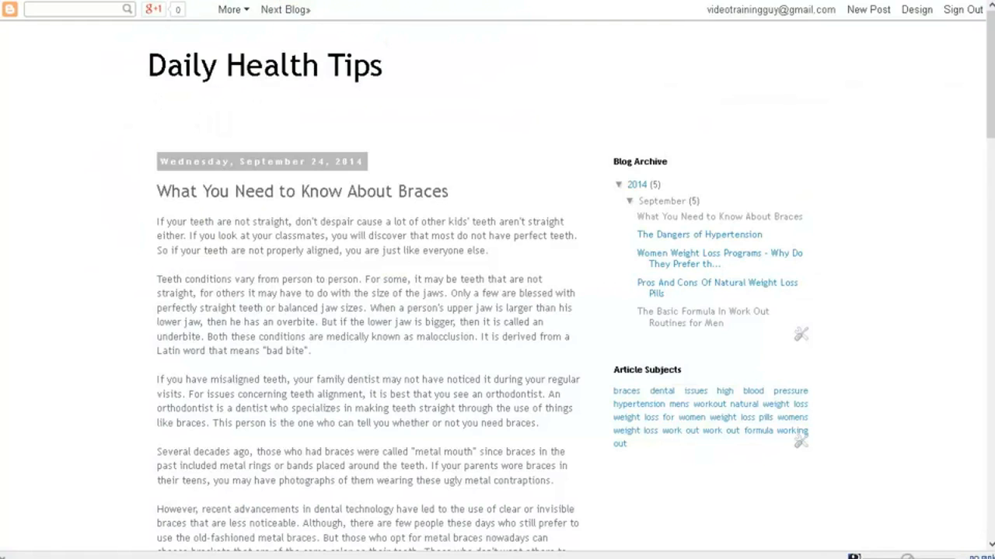
key("ctrl+Tab")
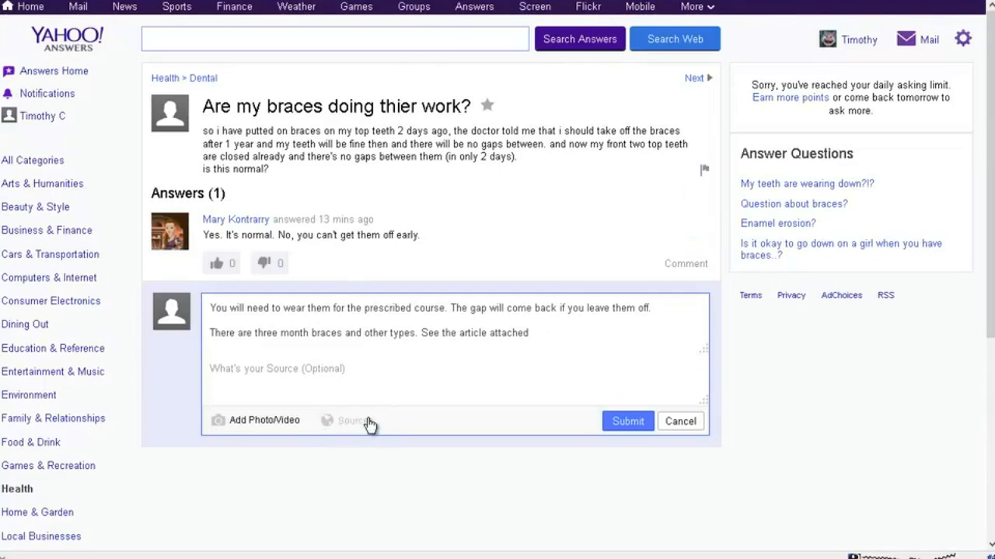
left_click(333, 373)
key("ctrl+v")
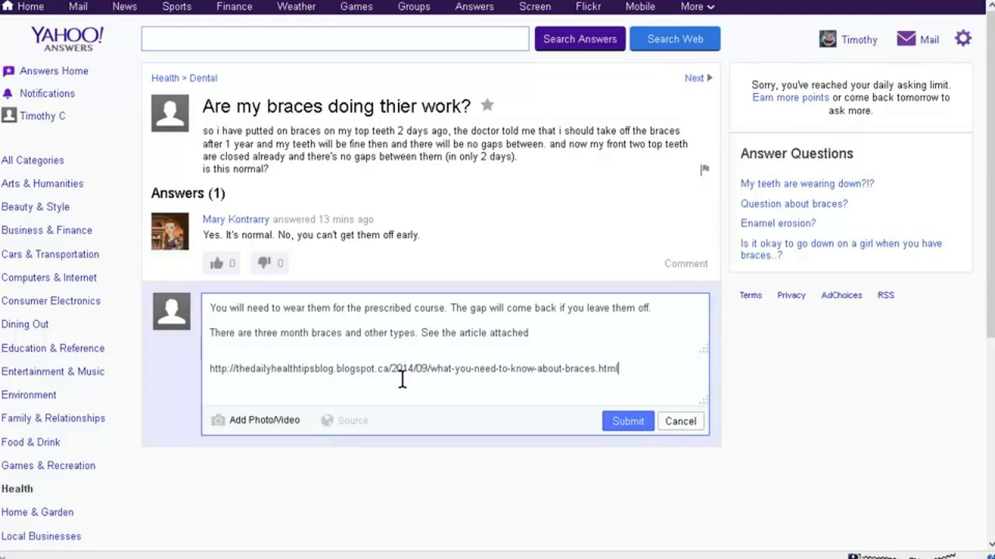
left_click(620, 422)
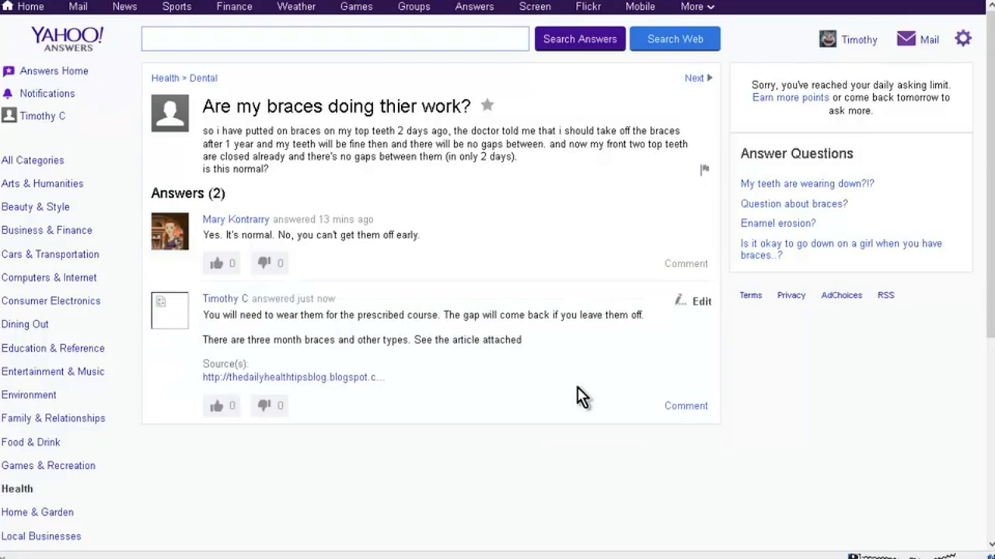